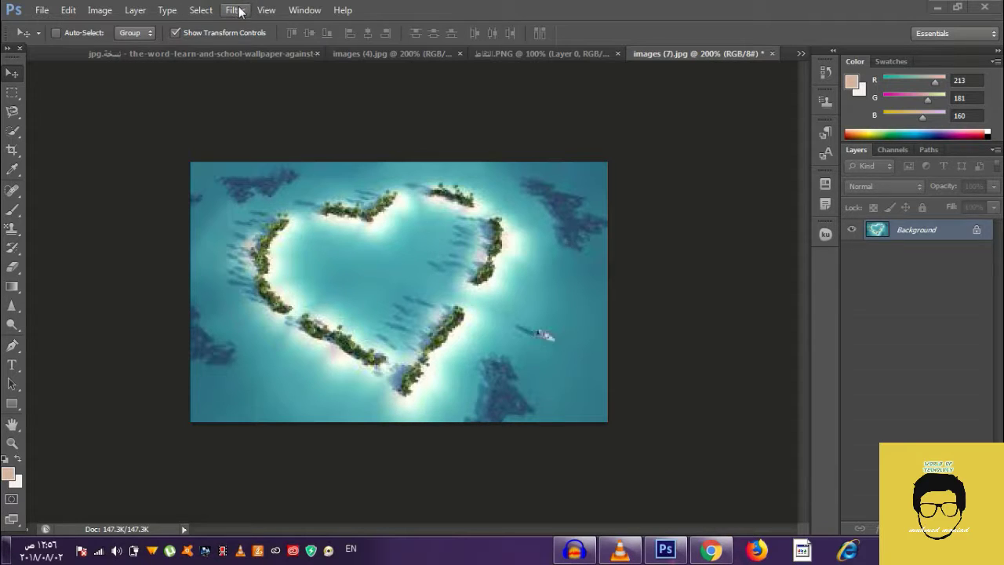
Step: Select the water area inside the heart-shaped island with the Quick Selection tool
{"action": "left_click", "coordinate": [198, 10]}
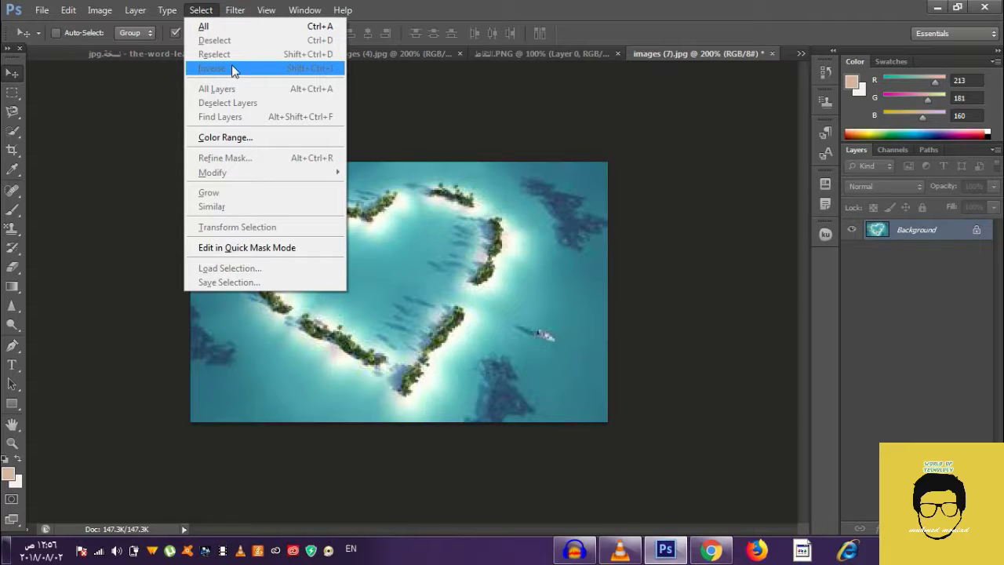
{"action": "left_click", "coordinate": [294, 234]}
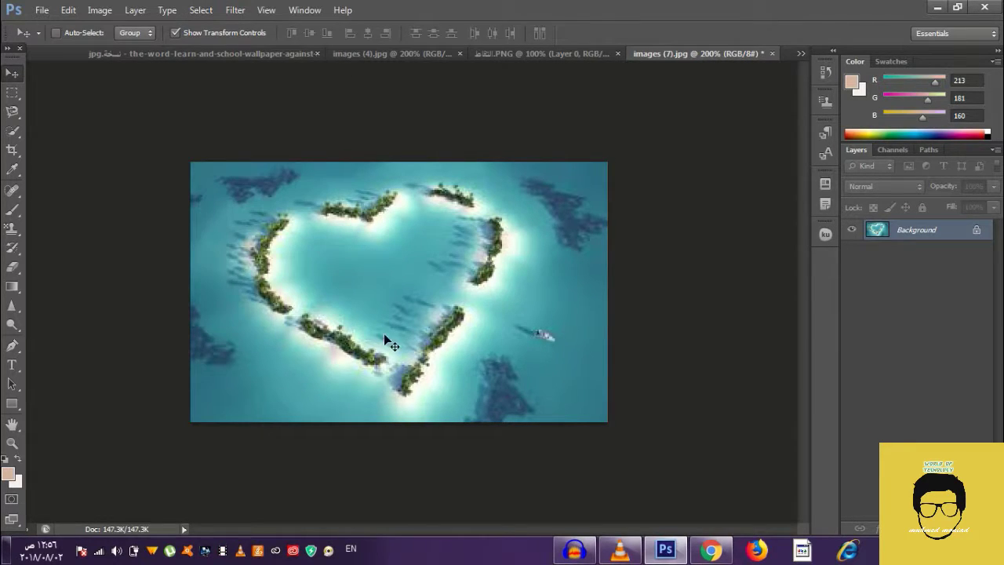
{"action": "left_click", "coordinate": [12, 130]}
{"action": "mouse_move", "coordinate": [313, 247]}
{"action": "left_mouse_down"}
{"action": "mouse_move", "coordinate": [409, 280]}
{"action": "mouse_move", "coordinate": [384, 276]}
{"action": "left_mouse_up"}
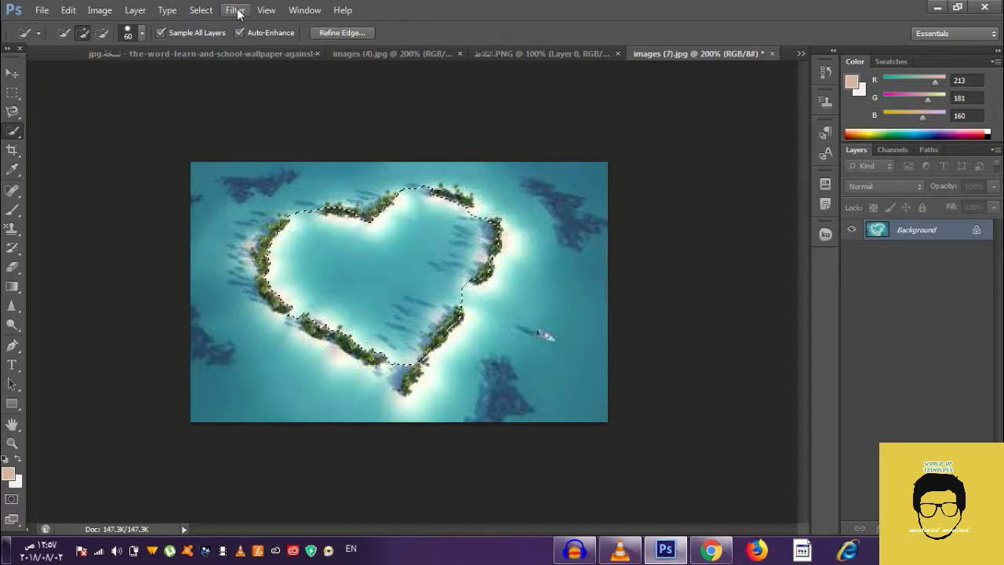
Step: Invert the heart selection to cover the surroundings, and invert it back to the heart's interior
{"action": "left_click", "coordinate": [200, 10]}
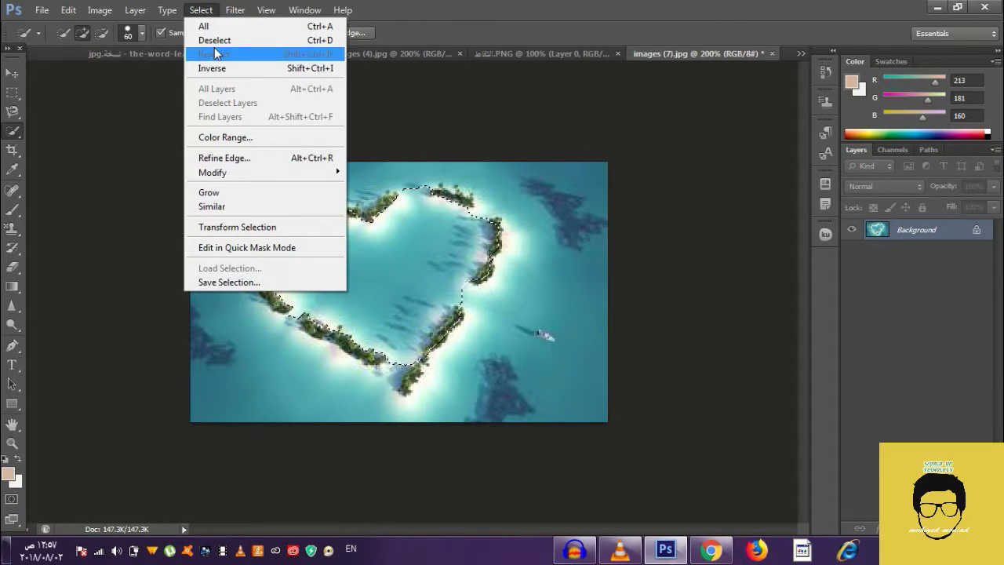
{"action": "left_click", "coordinate": [216, 69]}
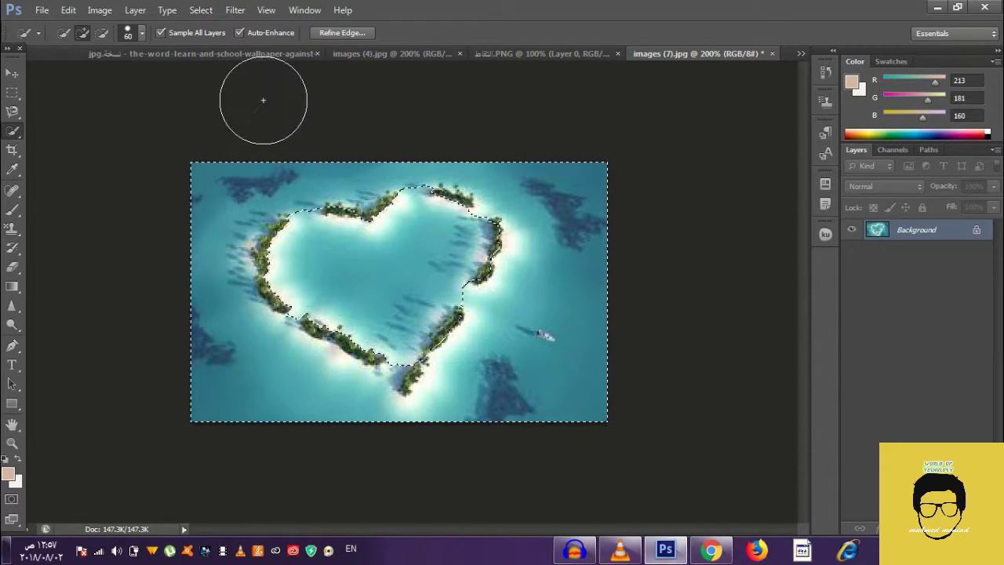
{"action": "key", "text": "ctrl+shift+i"}
Step: In Color Range, sample the dark patch and the water outside the heart, and restrict the current selection to Cyans
{"action": "left_click", "coordinate": [199, 10]}
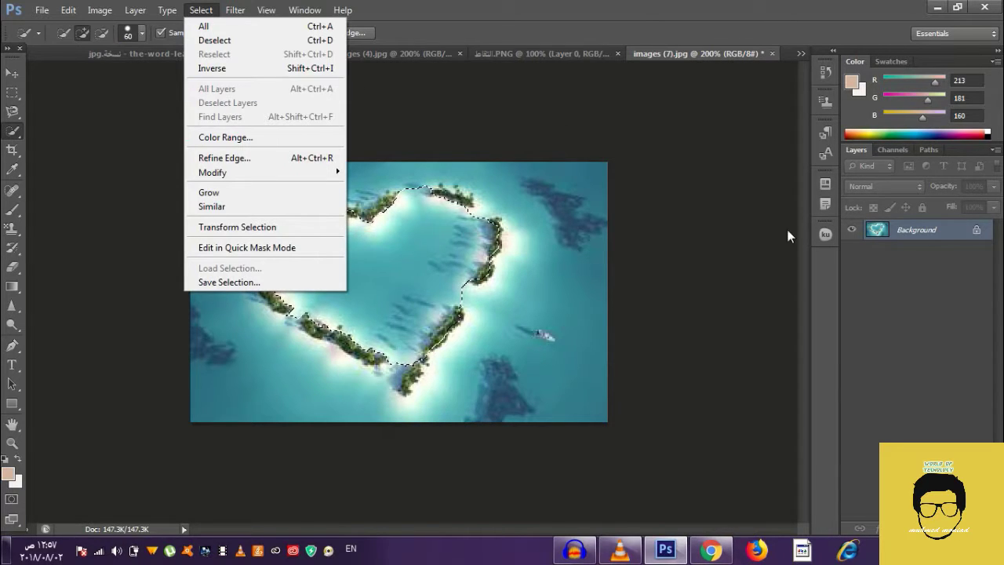
{"action": "left_click", "coordinate": [264, 138]}
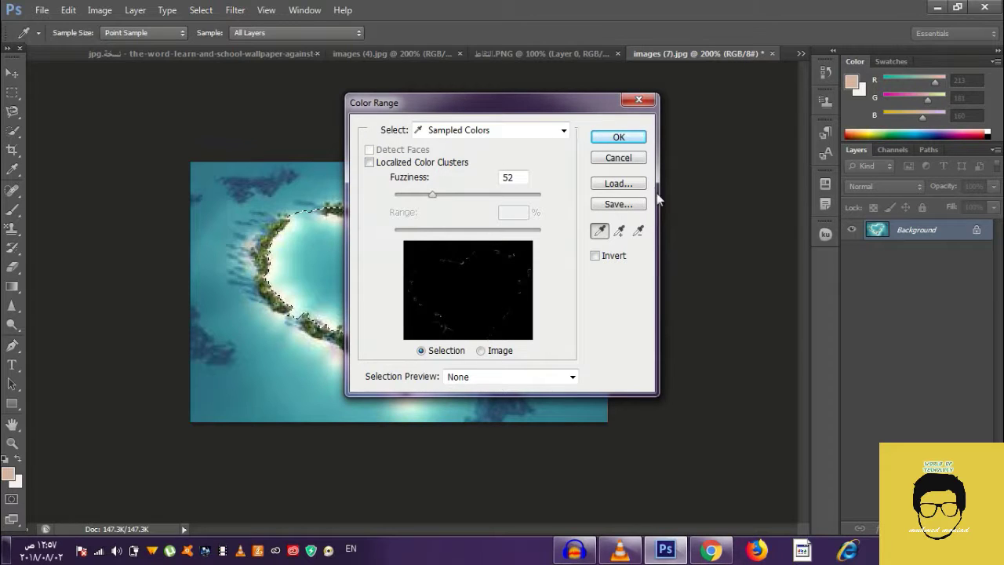
{"action": "left_click", "coordinate": [270, 180]}
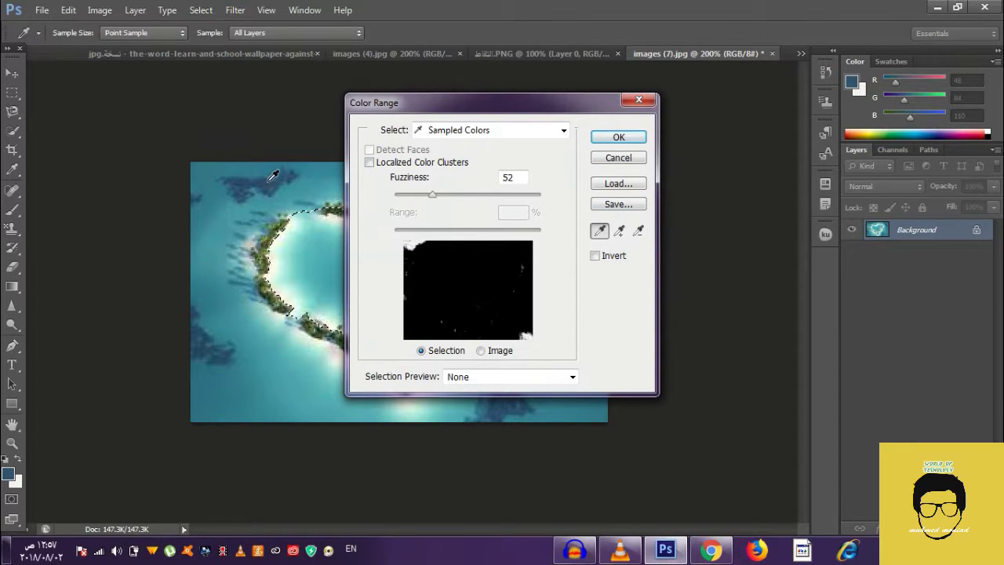
{"action": "left_click", "coordinate": [220, 208]}
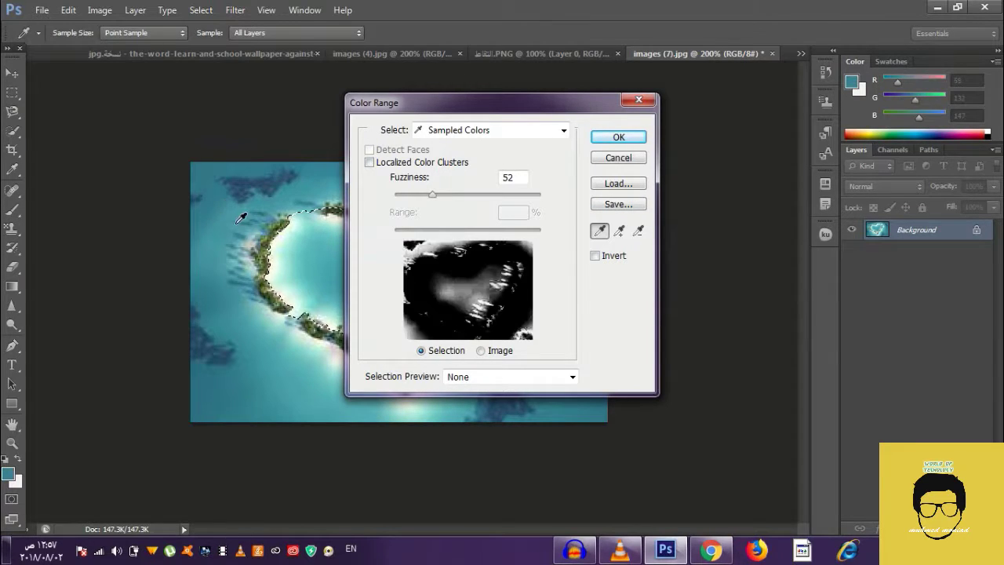
{"action": "left_click", "coordinate": [473, 133]}
{"action": "left_click", "coordinate": [451, 218]}
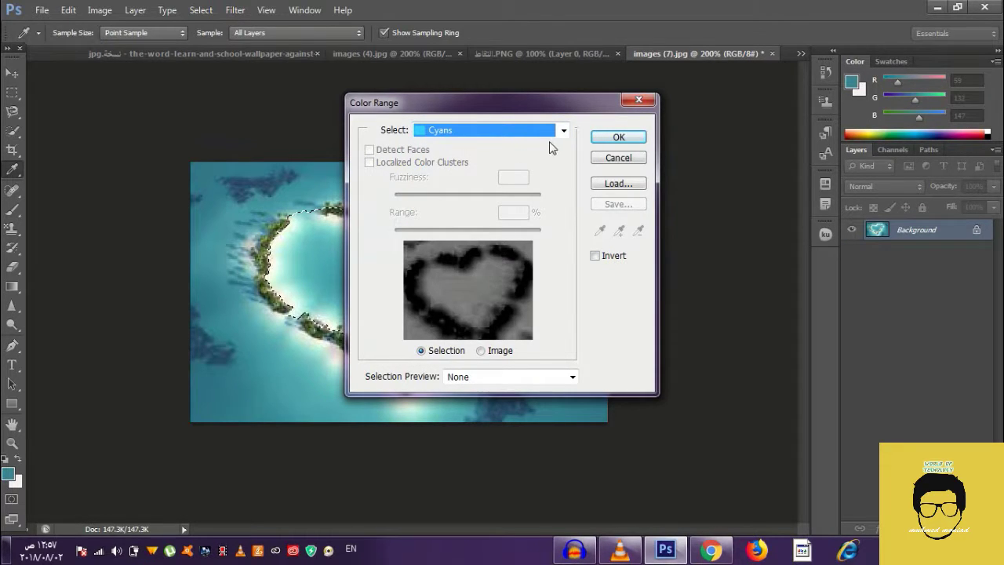
{"action": "left_click", "coordinate": [619, 137]}
{"action": "key", "text": "w"}
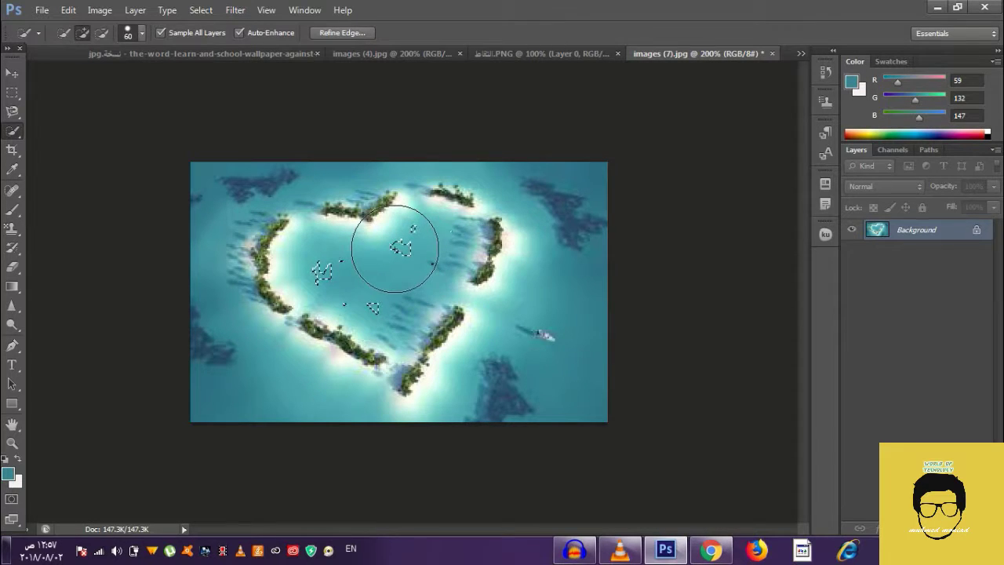
Step: Restrict the remaining selection to Blues using Color Range
{"action": "left_click", "coordinate": [210, 9]}
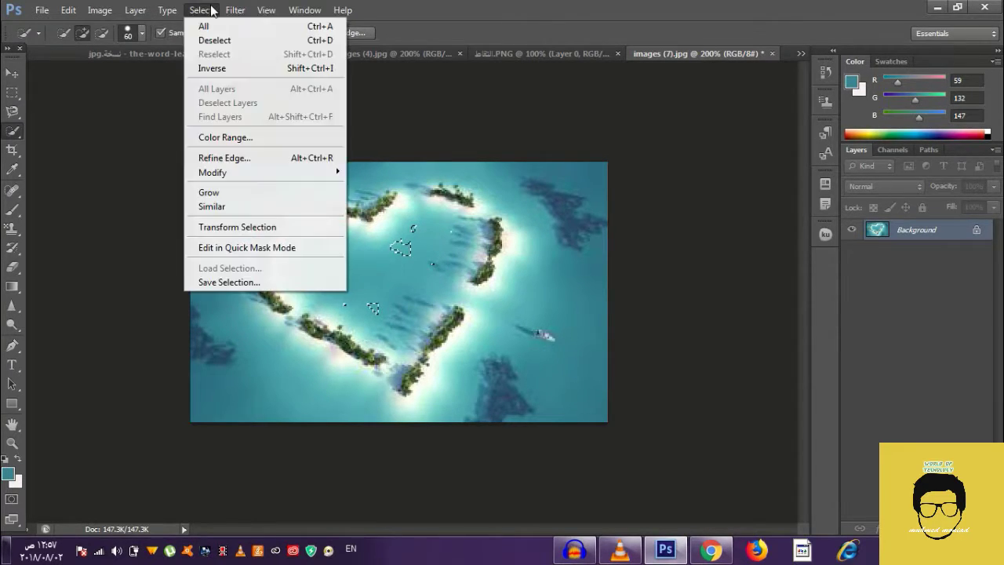
{"action": "left_click", "coordinate": [248, 135]}
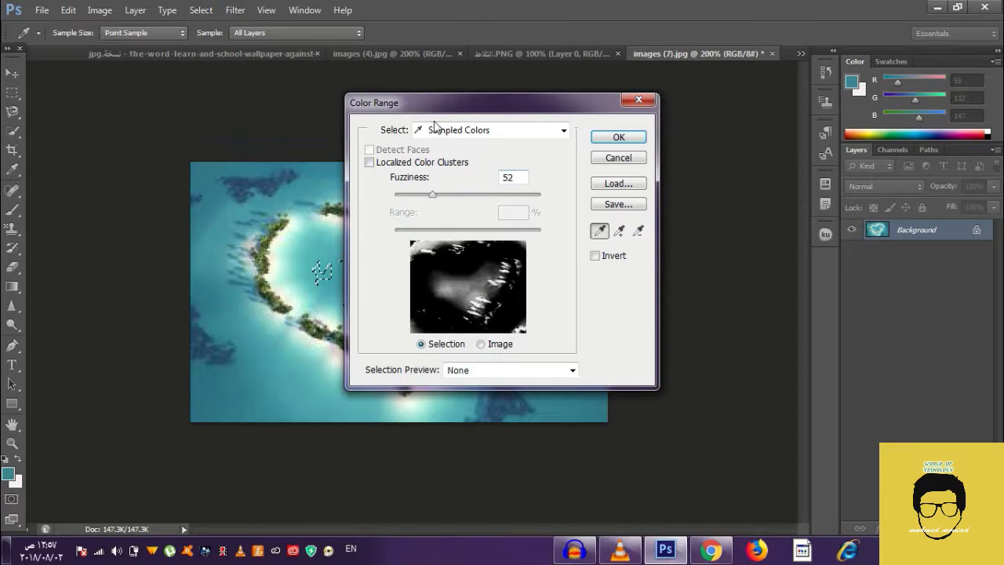
{"action": "left_click", "coordinate": [444, 131]}
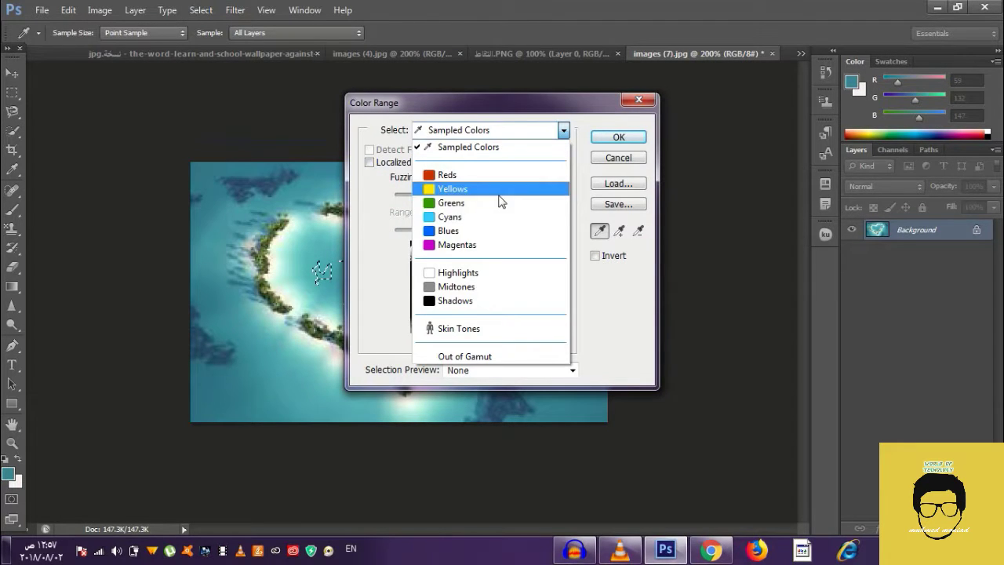
{"action": "left_click", "coordinate": [471, 230]}
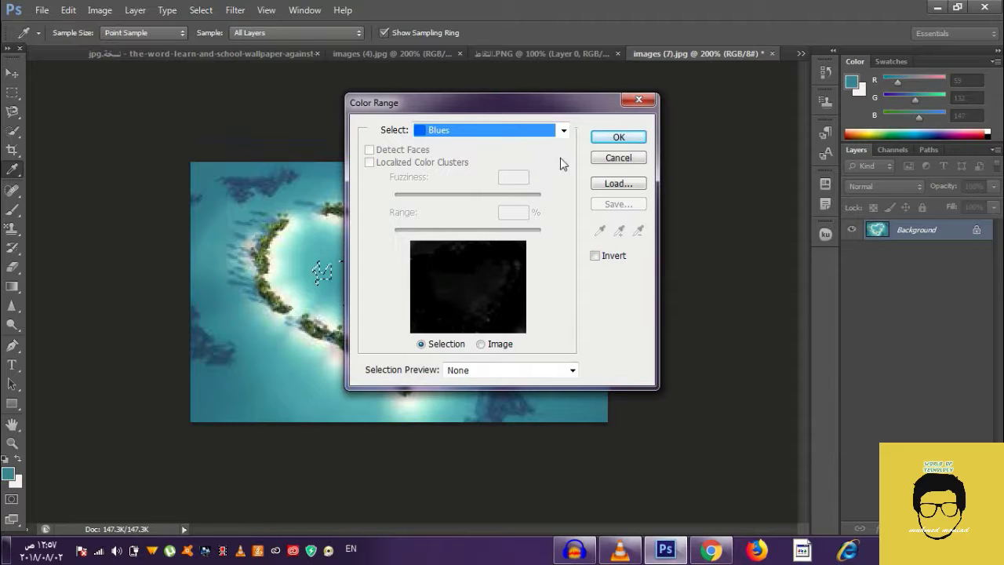
{"action": "left_click", "coordinate": [618, 137]}
{"action": "left_click", "coordinate": [509, 214]}
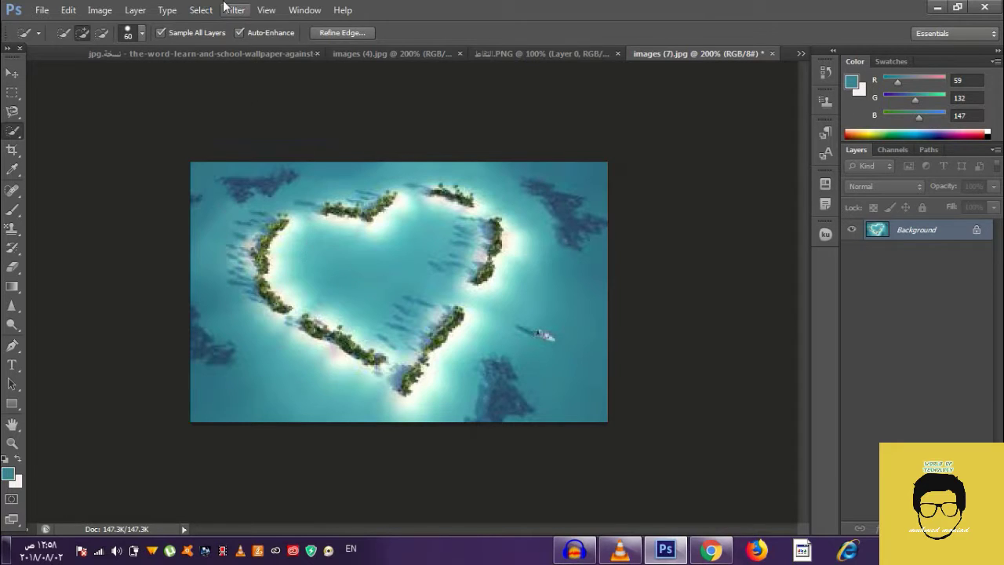
Step: Apply Color Range to the whole image with Blues, keeping the selection preview at None
{"action": "left_click", "coordinate": [201, 10]}
{"action": "left_click", "coordinate": [258, 138]}
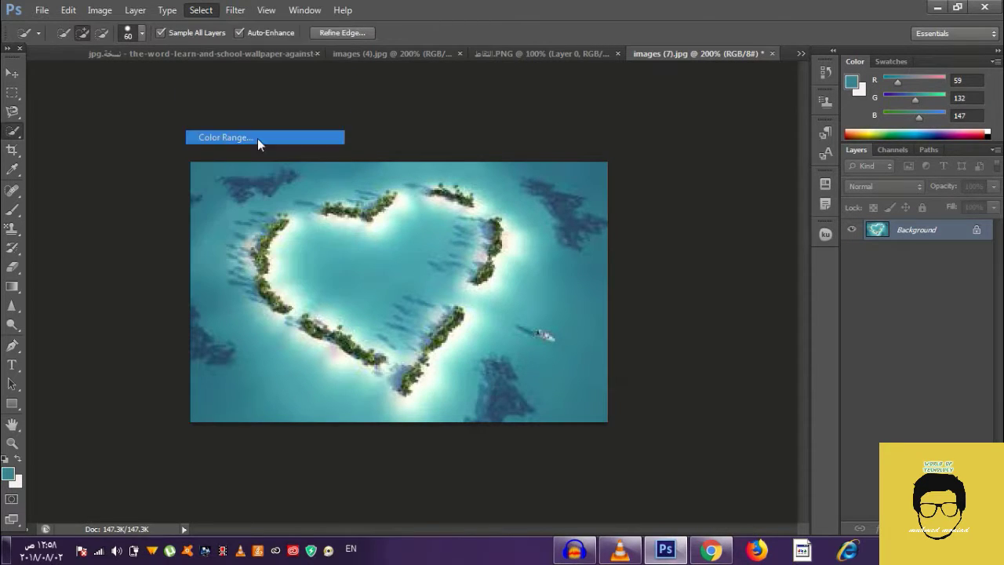
{"action": "left_click", "coordinate": [465, 135]}
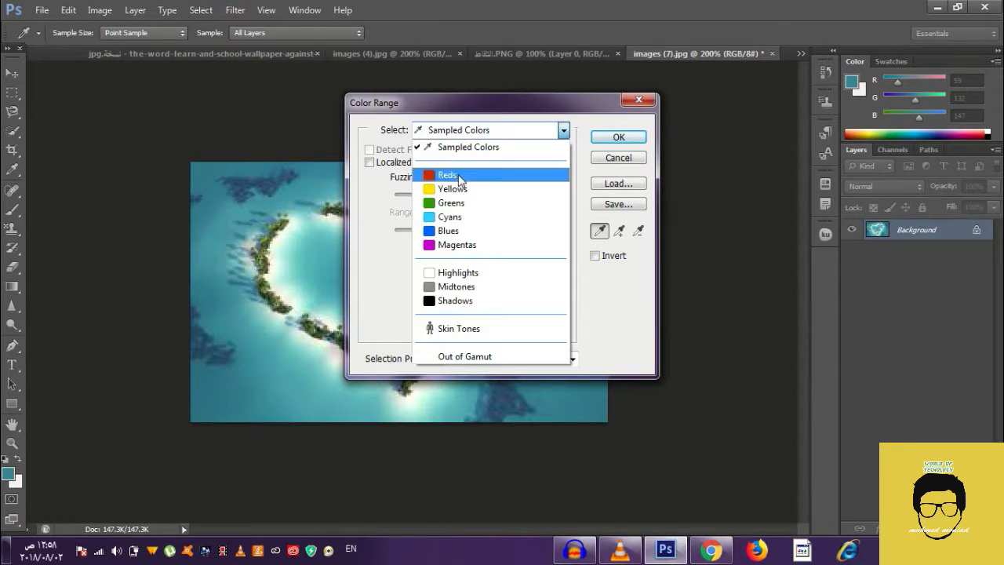
{"action": "left_click", "coordinate": [450, 233]}
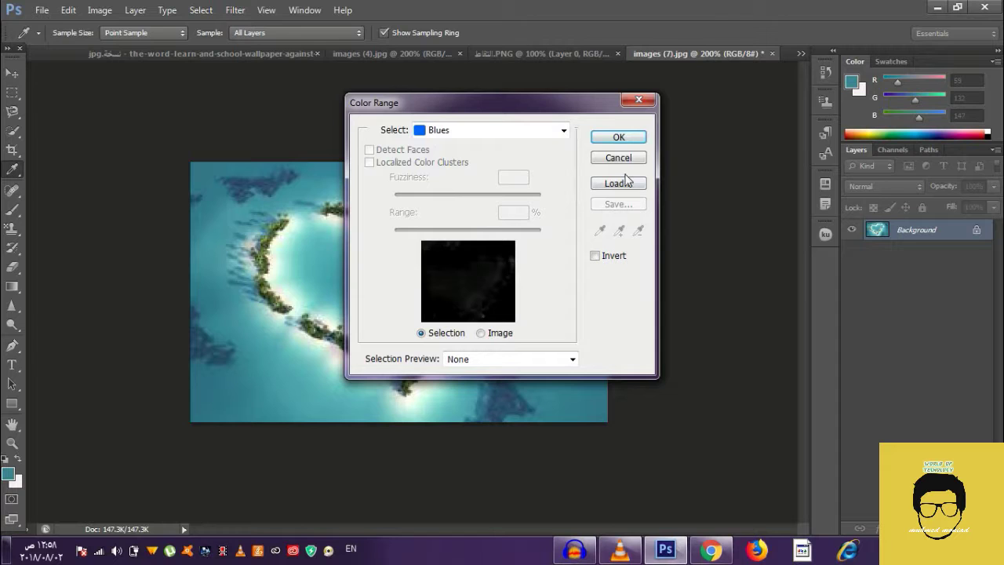
{"action": "left_click", "coordinate": [524, 360]}
{"action": "left_click", "coordinate": [526, 362]}
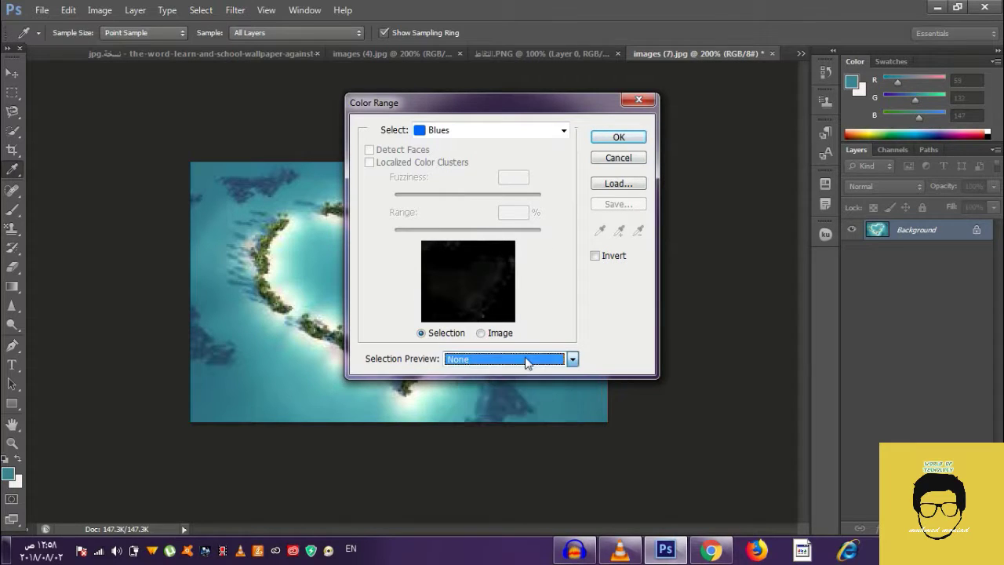
{"action": "left_click", "coordinate": [618, 138]}
{"action": "key", "text": "w"}
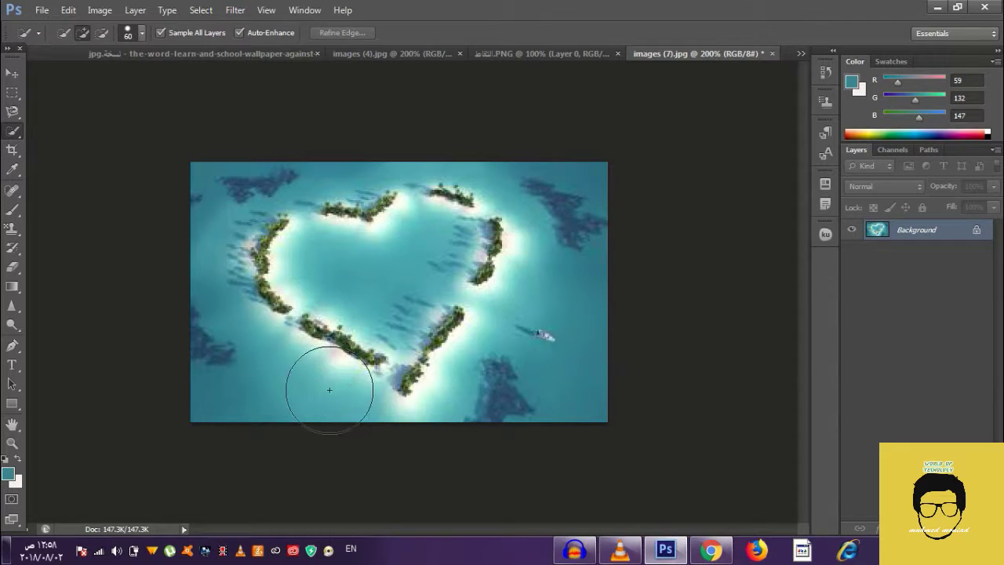
Step: Convert the locked Background into a regular layer, keeping the default name and settings
{"action": "left_click", "coordinate": [202, 11]}
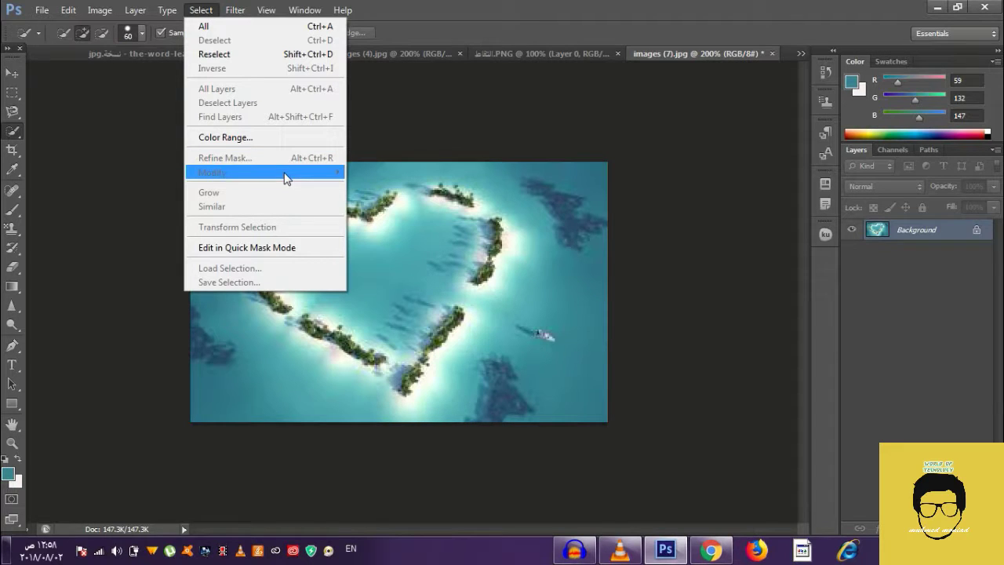
{"action": "left_click", "coordinate": [435, 312]}
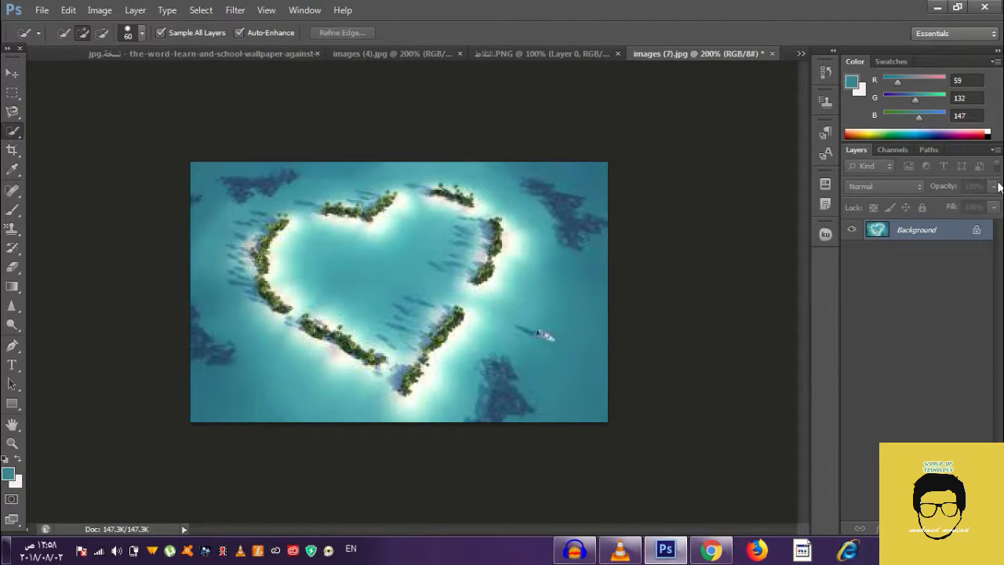
{"action": "double_click", "coordinate": [935, 231]}
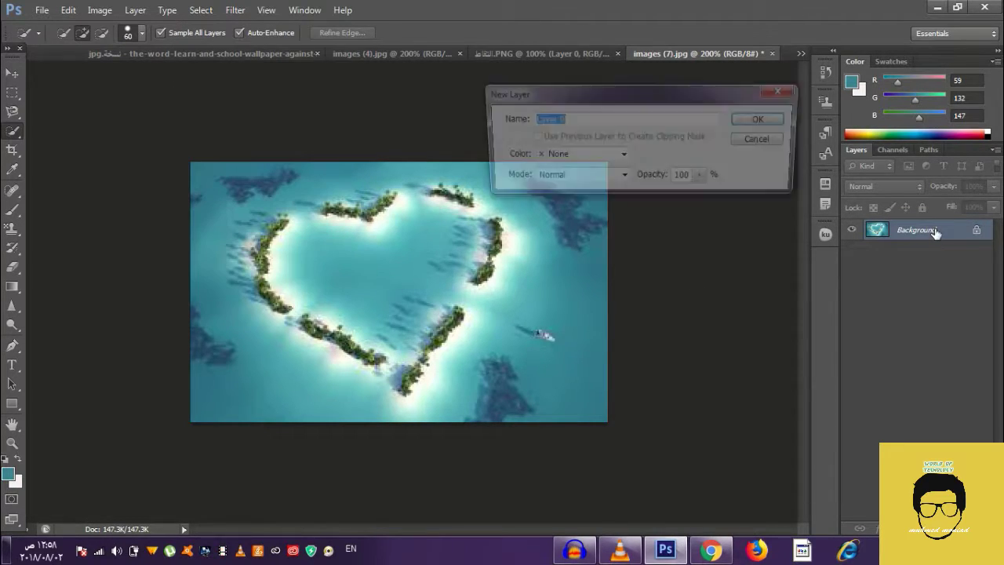
{"action": "left_click", "coordinate": [764, 120]}
Step: Select the water inside the heart island with the Quick Selection tool and view the available selection modification options
{"action": "left_click", "coordinate": [200, 10]}
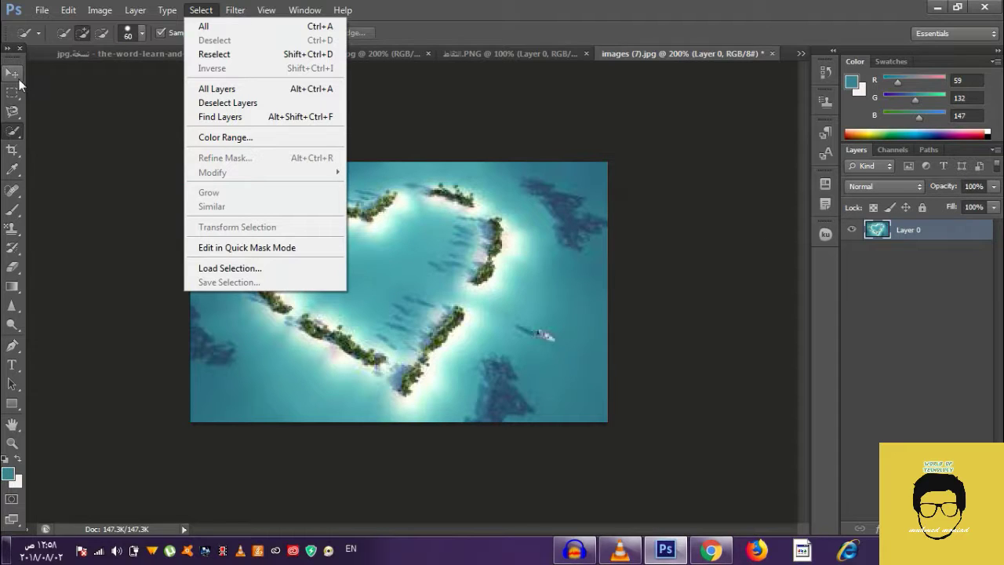
{"action": "left_click", "coordinate": [14, 78]}
{"action": "left_click", "coordinate": [16, 134]}
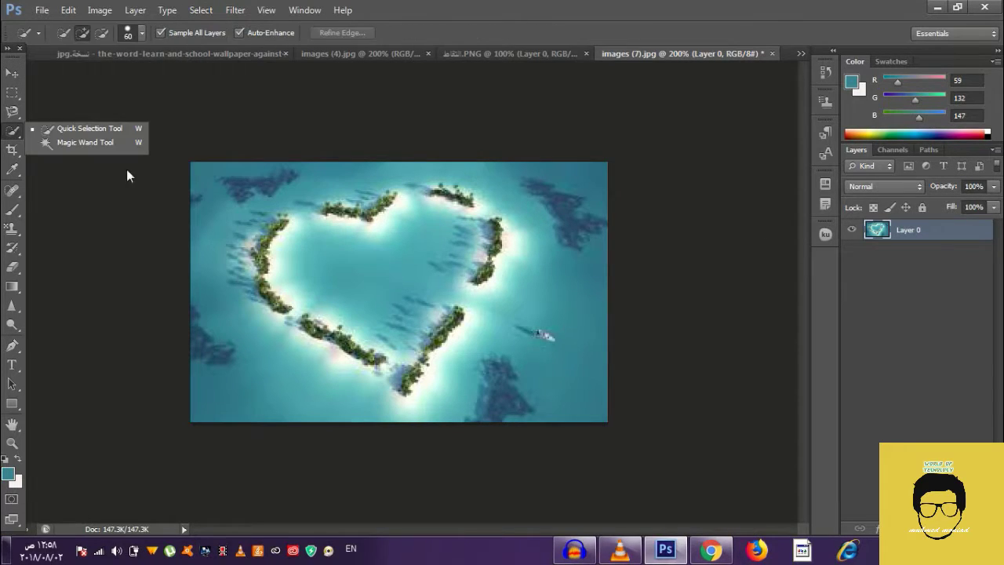
{"action": "mouse_move", "coordinate": [415, 269]}
{"action": "left_mouse_down"}
{"action": "mouse_move", "coordinate": [382, 306]}
{"action": "mouse_move", "coordinate": [318, 270]}
{"action": "left_mouse_up"}
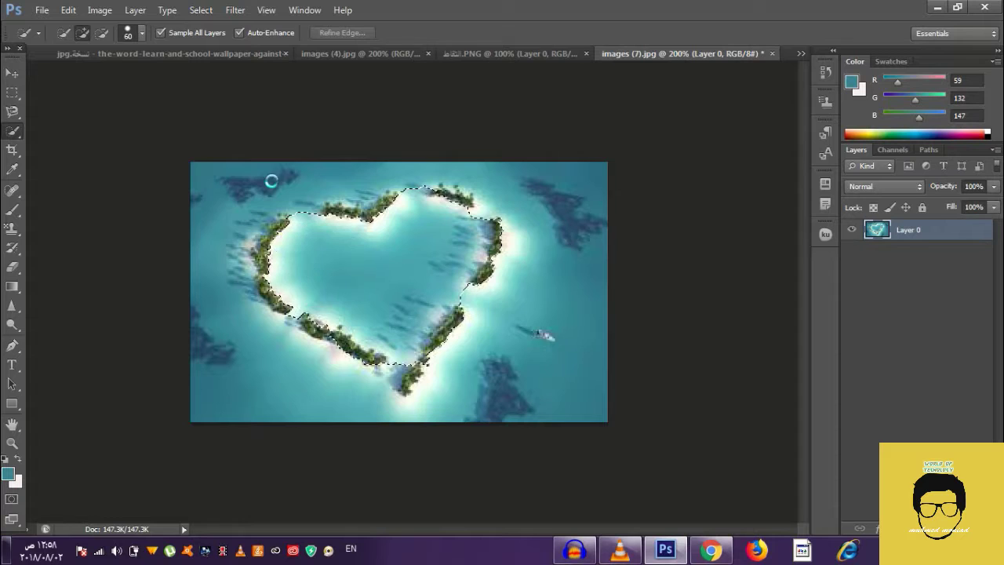
{"action": "left_click", "coordinate": [201, 9]}
{"action": "mouse_move", "coordinate": [267, 181]}
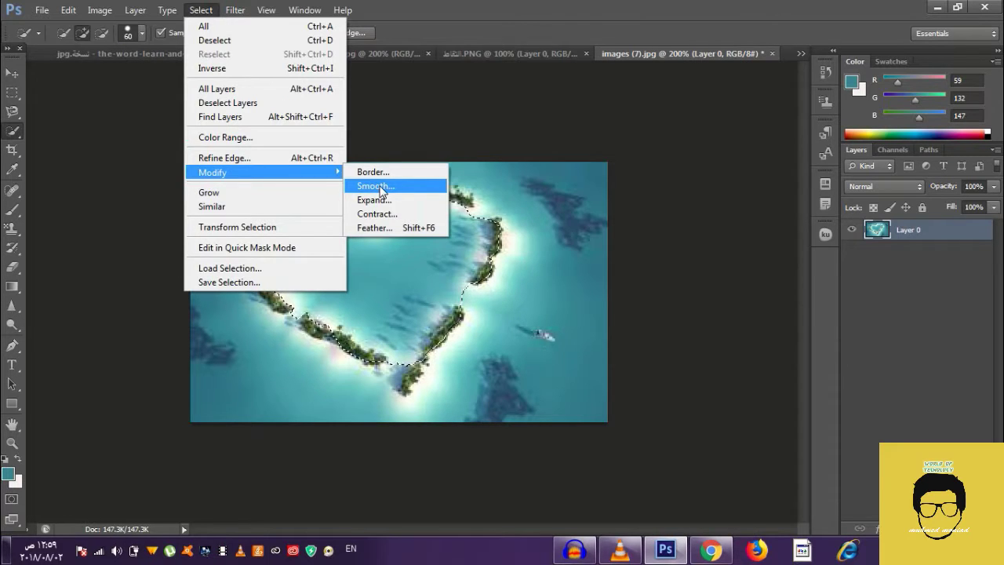
Step: Replace the selection with a rectangular marquee around most of the heart-shaped island
{"action": "left_click", "coordinate": [12, 91]}
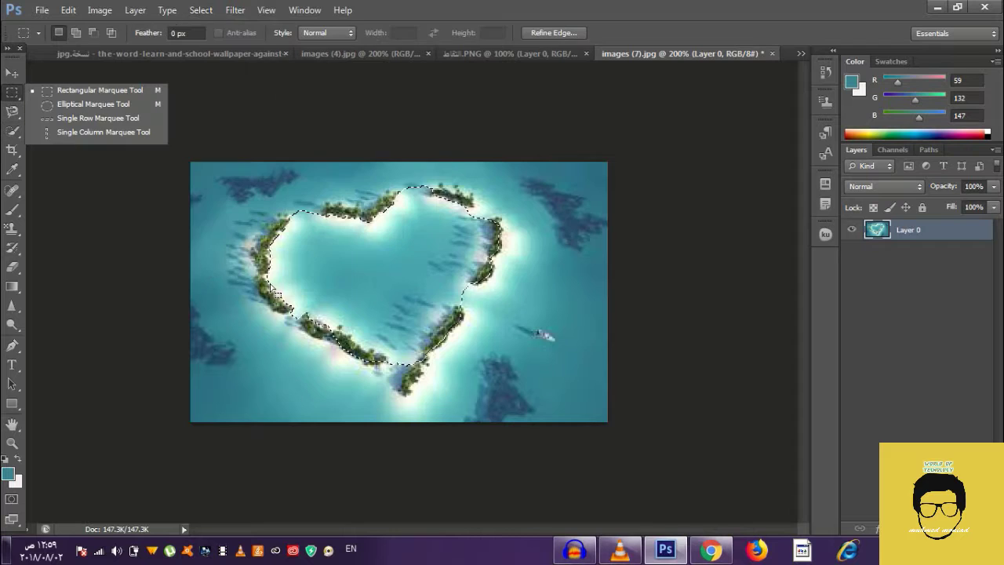
{"action": "left_click", "coordinate": [309, 231]}
{"action": "left_click_drag", "start_coordinate": [309, 230], "coordinate": [503, 379]}
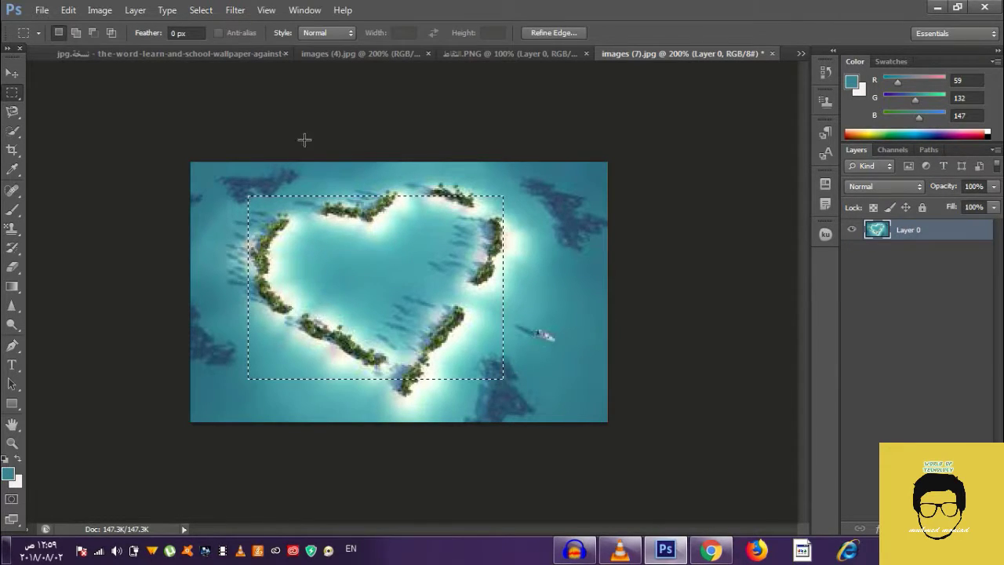
{"action": "left_click", "coordinate": [201, 9]}
{"action": "left_click", "coordinate": [267, 161]}
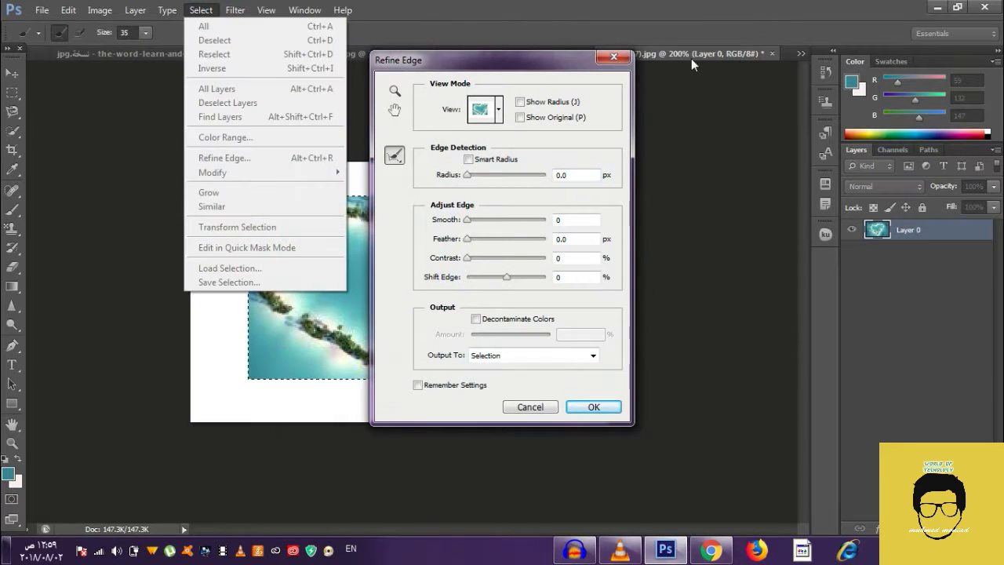
{"action": "left_click", "coordinate": [613, 57]}
Step: Smooth the rectangular selection with a sample radius of 25 pixels
{"action": "left_click", "coordinate": [202, 10]}
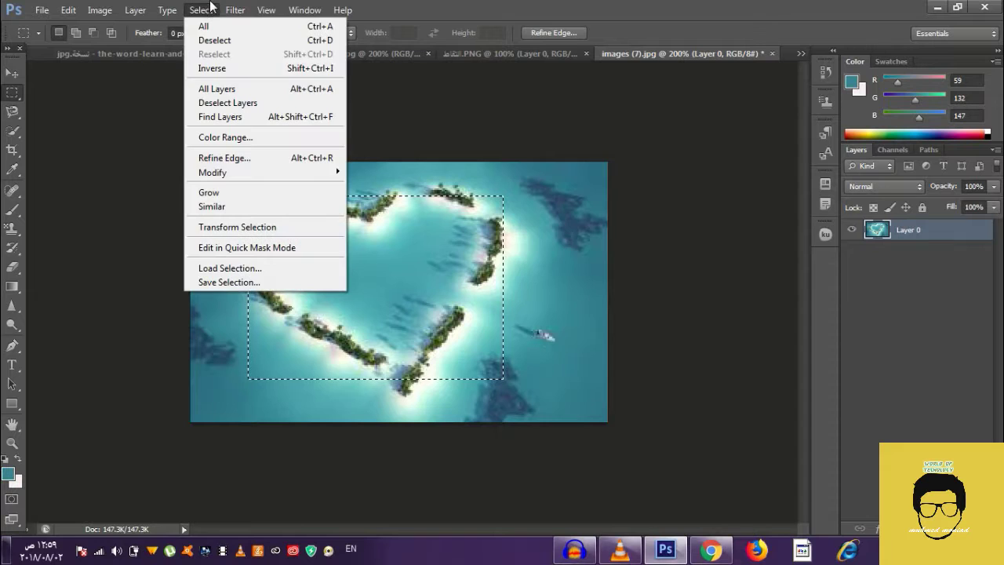
{"action": "mouse_move", "coordinate": [319, 174]}
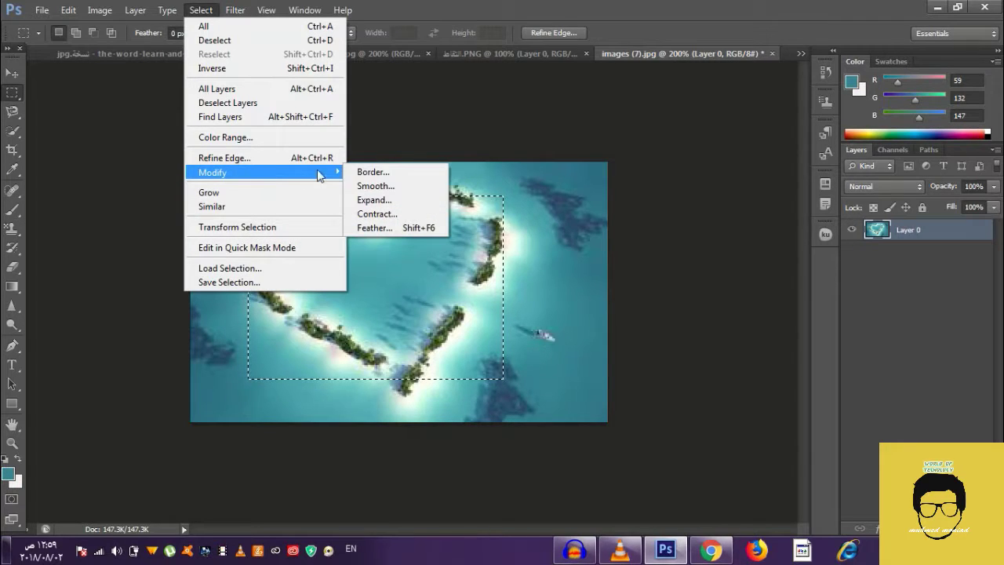
{"action": "left_click", "coordinate": [374, 186]}
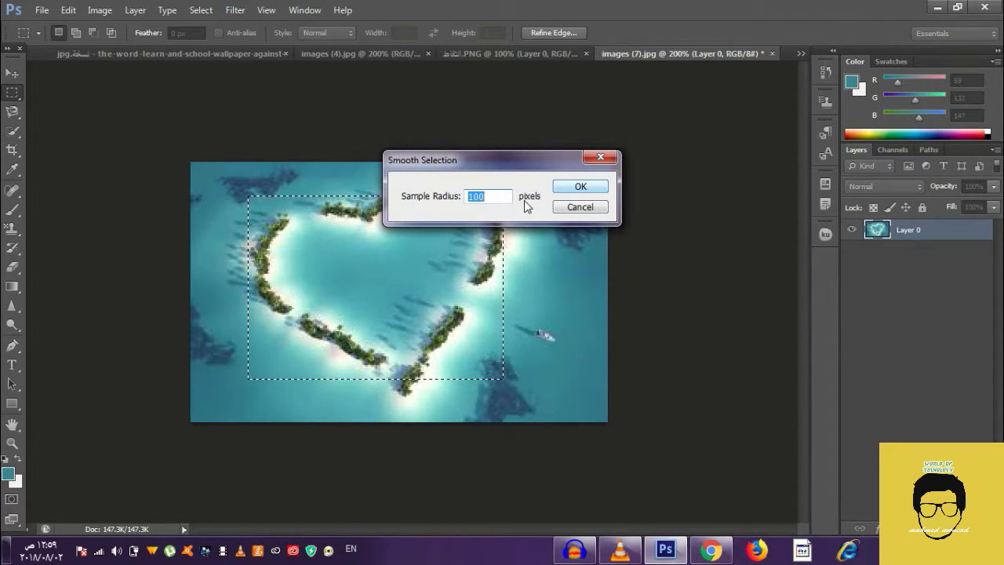
{"action": "key", "text": "BackSpace"}
{"action": "type", "text": "25"}
{"action": "left_click", "coordinate": [580, 186]}
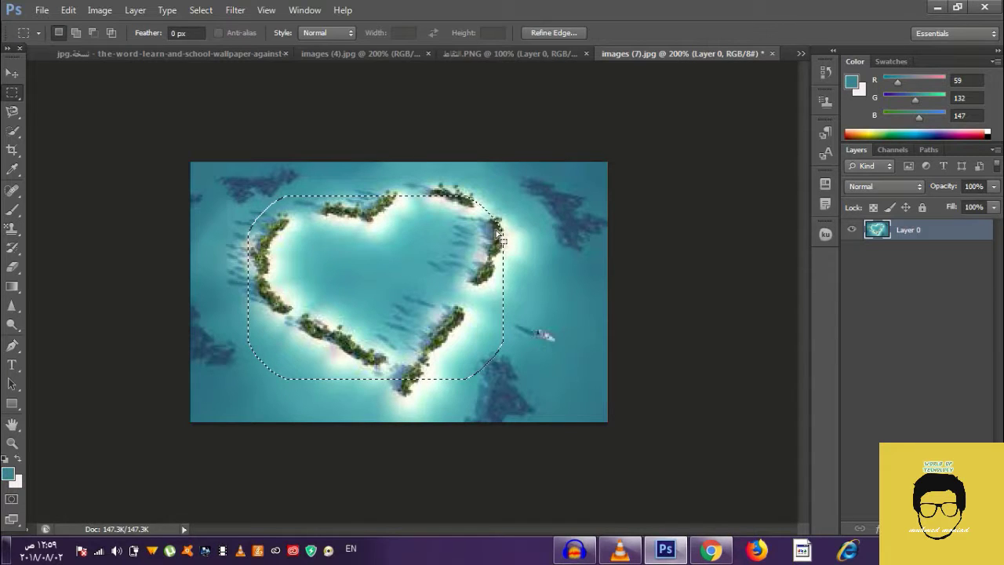
Step: Move the smoothed selection toward the image's lower left, then undo both the move and the smoothing
{"action": "left_click_drag", "start_coordinate": [341, 362], "coordinate": [299, 389]}
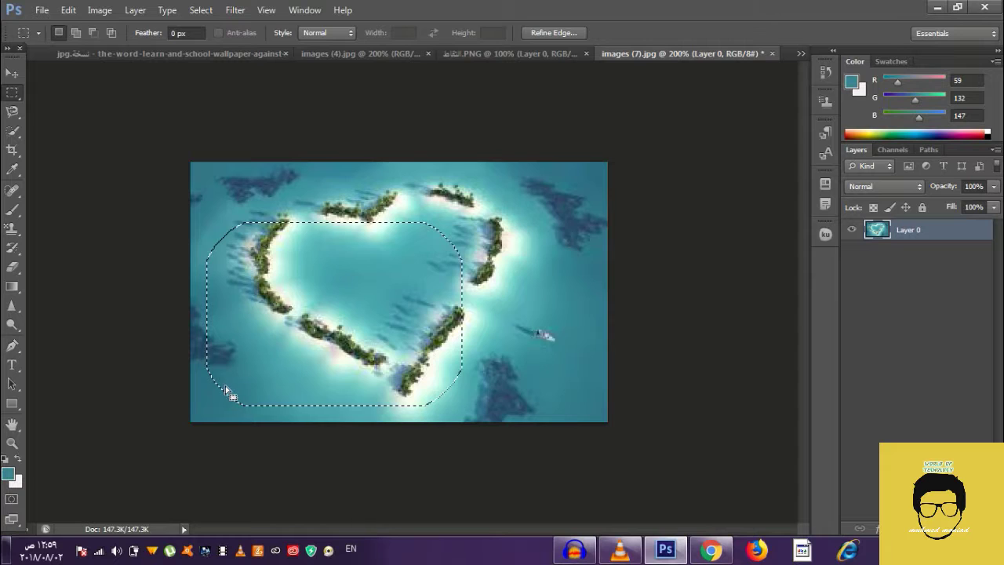
{"action": "left_click", "coordinate": [200, 11]}
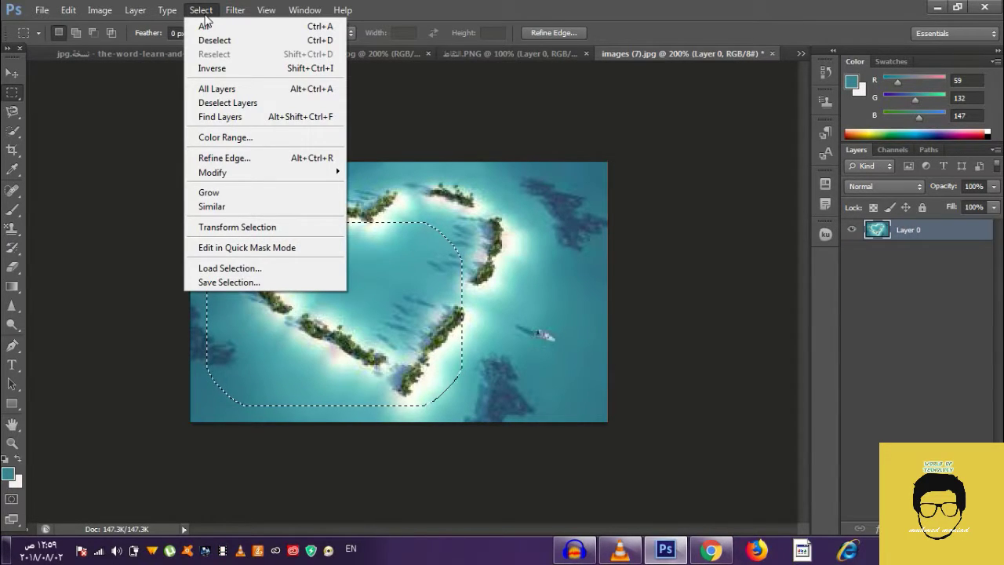
{"action": "left_click", "coordinate": [200, 11]}
{"action": "key", "text": "ctrl+z"}
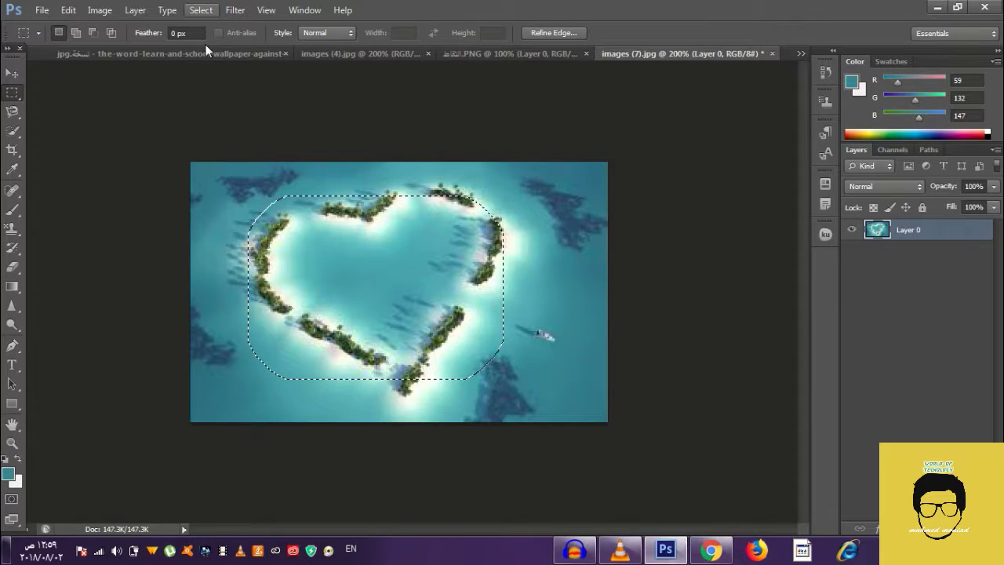
Step: Contract the rectangular selection around the heart-shaped island by 25 pixels
{"action": "left_click", "coordinate": [201, 10]}
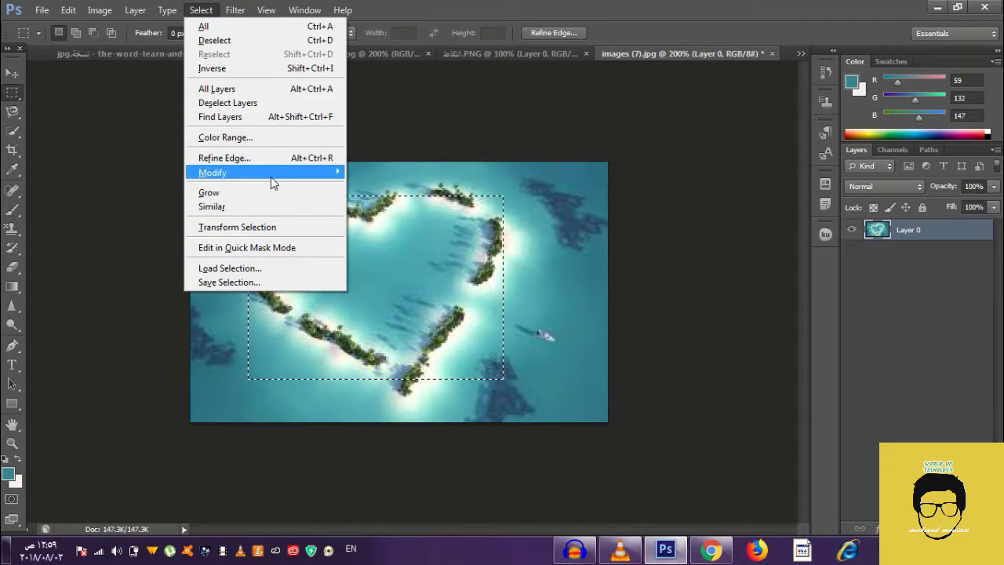
{"action": "mouse_move", "coordinate": [272, 182]}
{"action": "left_click", "coordinate": [376, 213]}
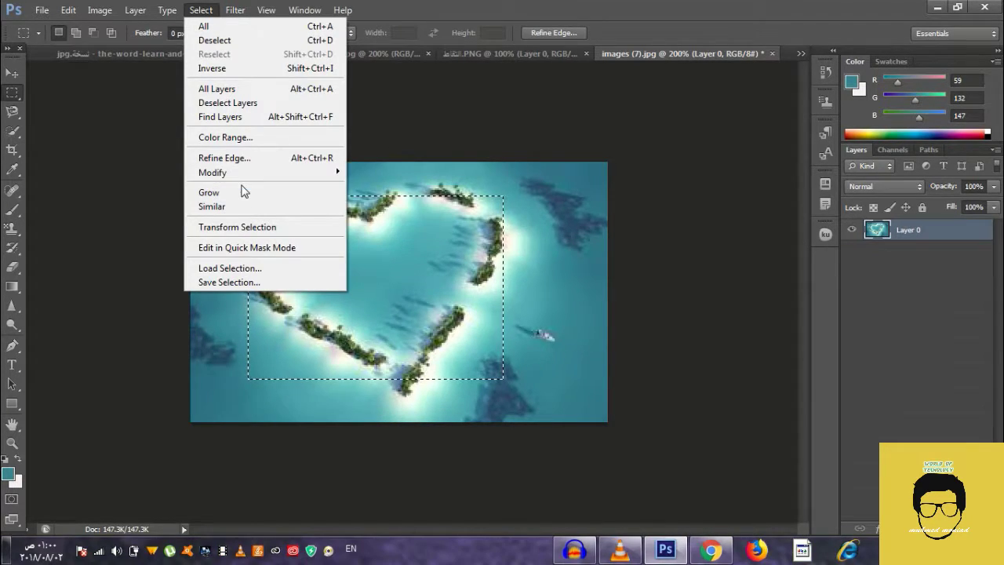
{"action": "mouse_move", "coordinate": [243, 172]}
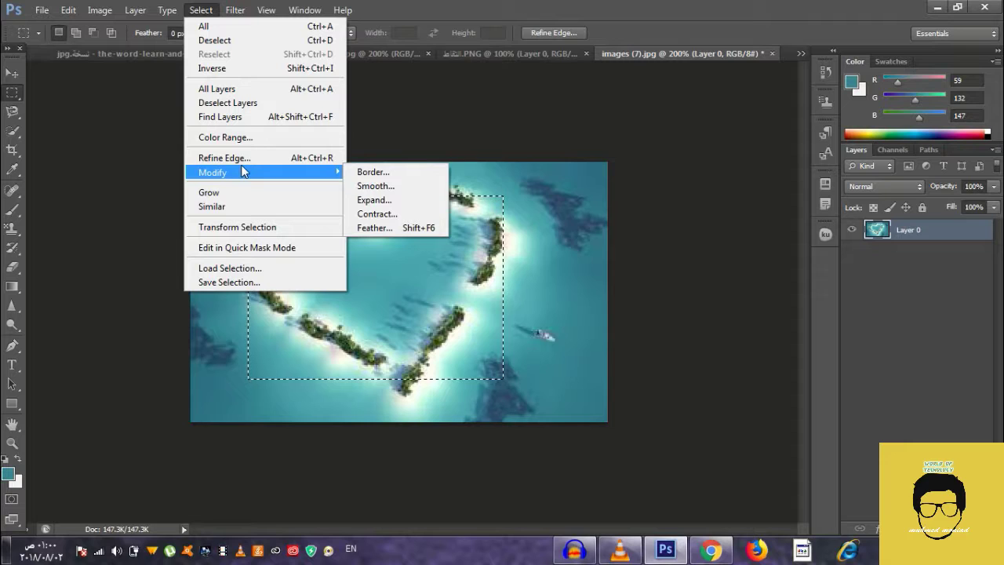
{"action": "left_click", "coordinate": [379, 214]}
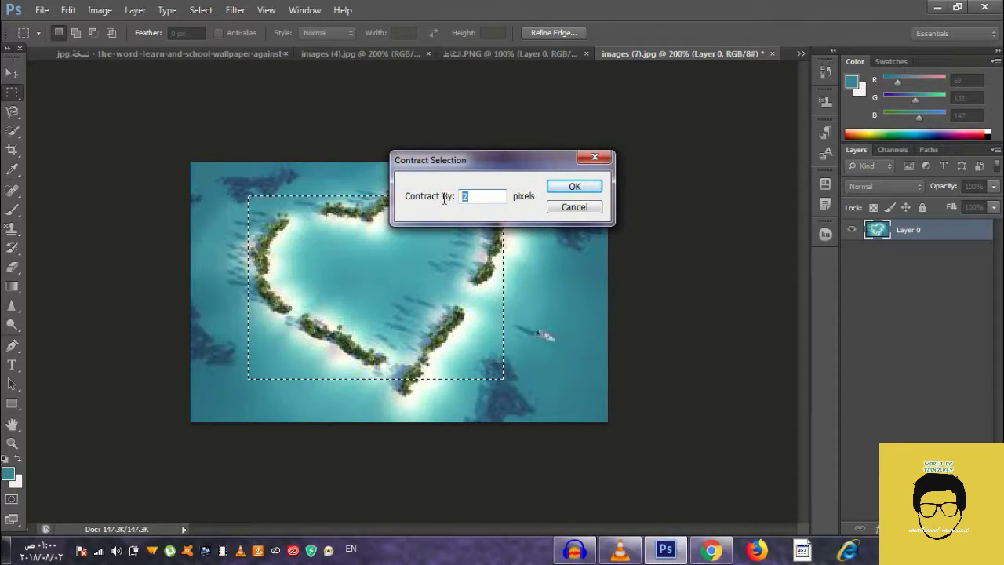
{"action": "key", "text": "BackSpace"}
{"action": "type", "text": "25"}
{"action": "left_click", "coordinate": [570, 188]}
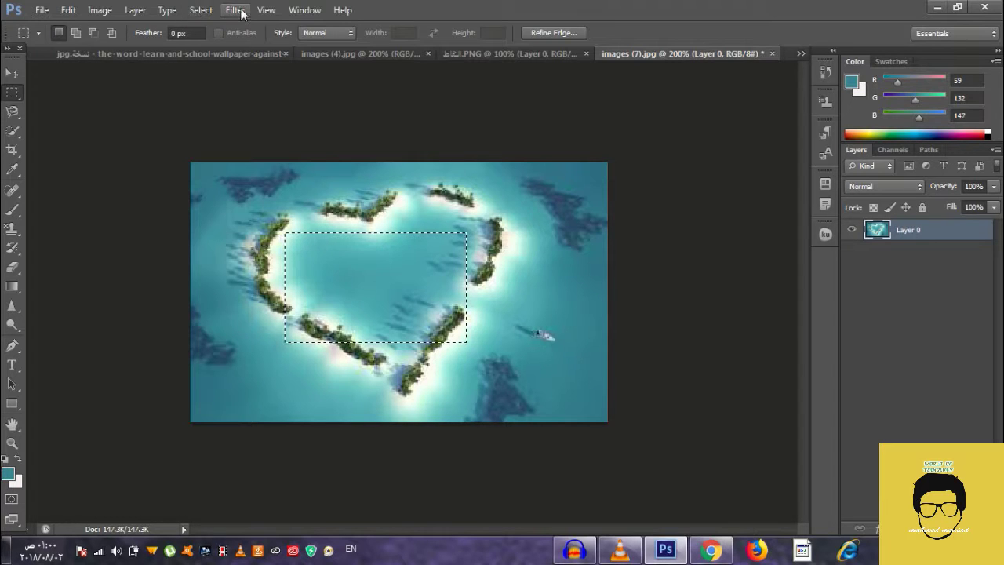
{"action": "left_click", "coordinate": [204, 11]}
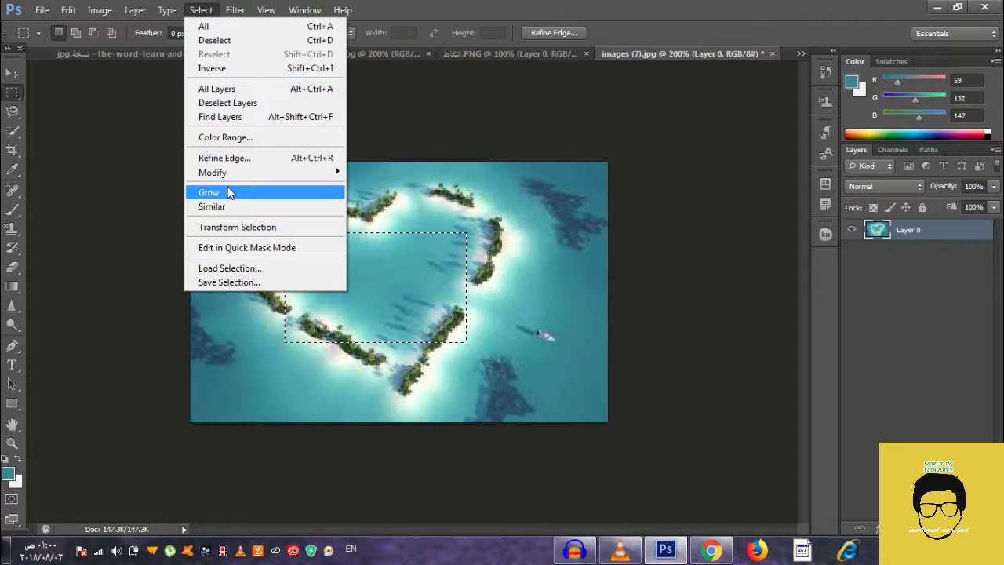
{"action": "mouse_move", "coordinate": [243, 6]}
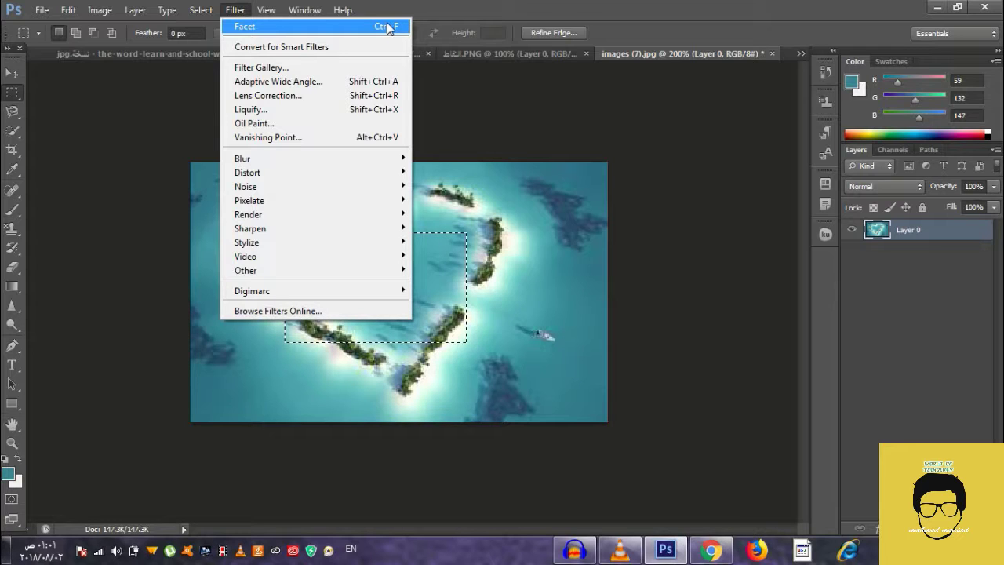
{"action": "left_click", "coordinate": [321, 49]}
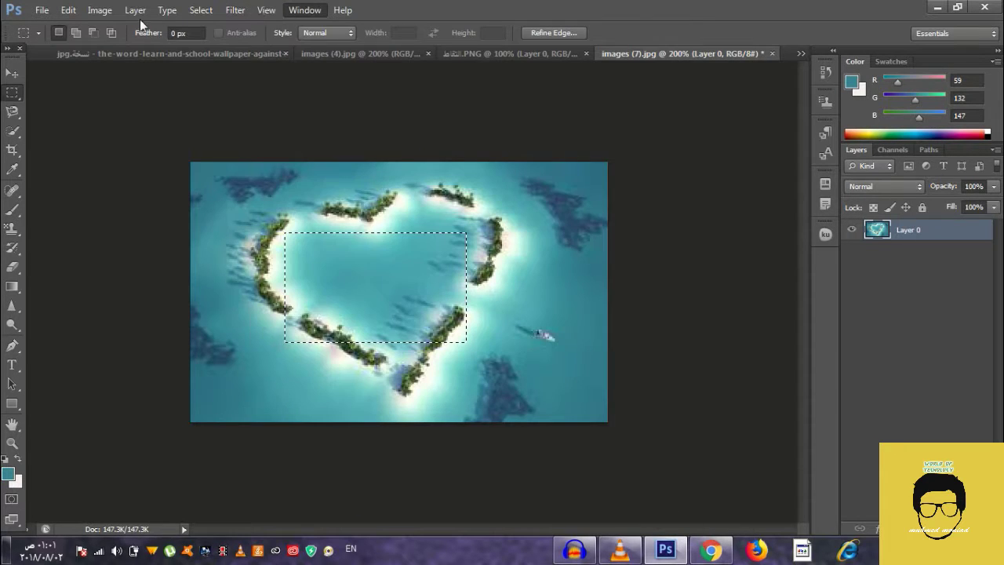
{"action": "key", "text": "alt+w"}
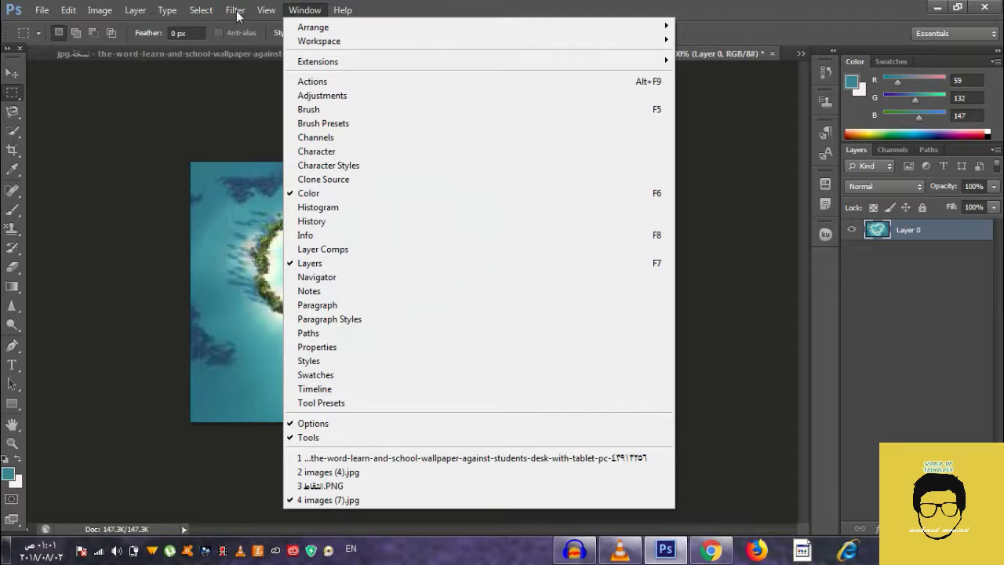
{"action": "key", "text": "Escape"}
Step: Preview the Oil Paint filter on the selected area with Cleanliness at 0, and cancel it
{"action": "left_click", "coordinate": [235, 10]}
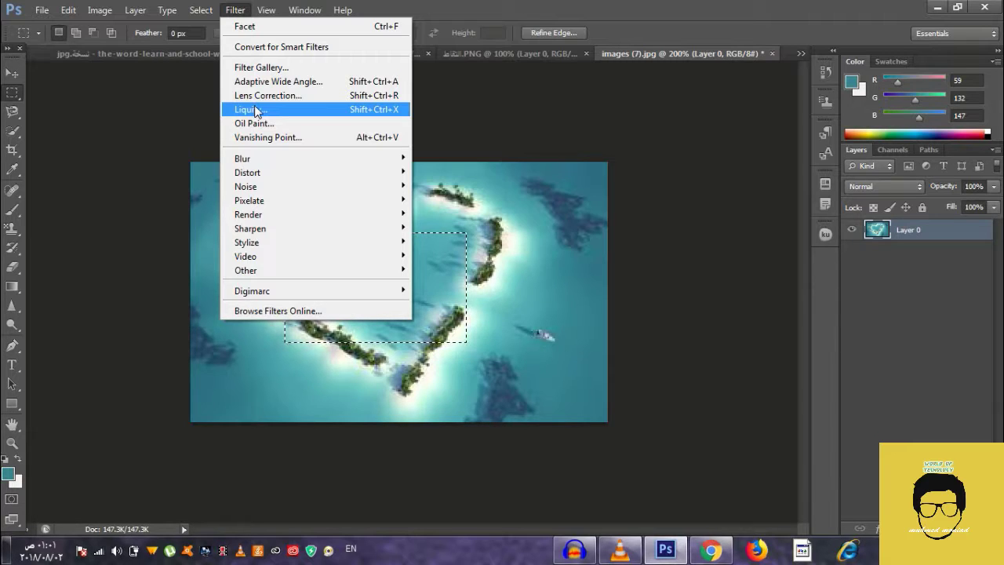
{"action": "left_click", "coordinate": [301, 127]}
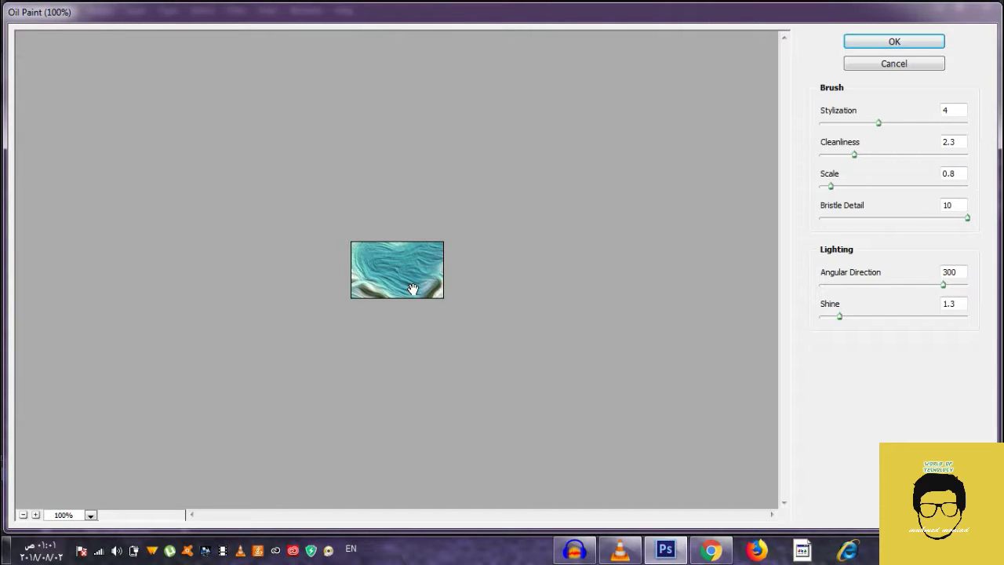
{"action": "mouse_move", "coordinate": [413, 288]}
{"action": "left_mouse_down"}
{"action": "mouse_move", "coordinate": [441, 273]}
{"action": "mouse_move", "coordinate": [417, 308]}
{"action": "left_mouse_up"}
{"action": "left_click", "coordinate": [853, 155]}
{"action": "left_click_drag", "start_coordinate": [854, 154], "coordinate": [820, 170]}
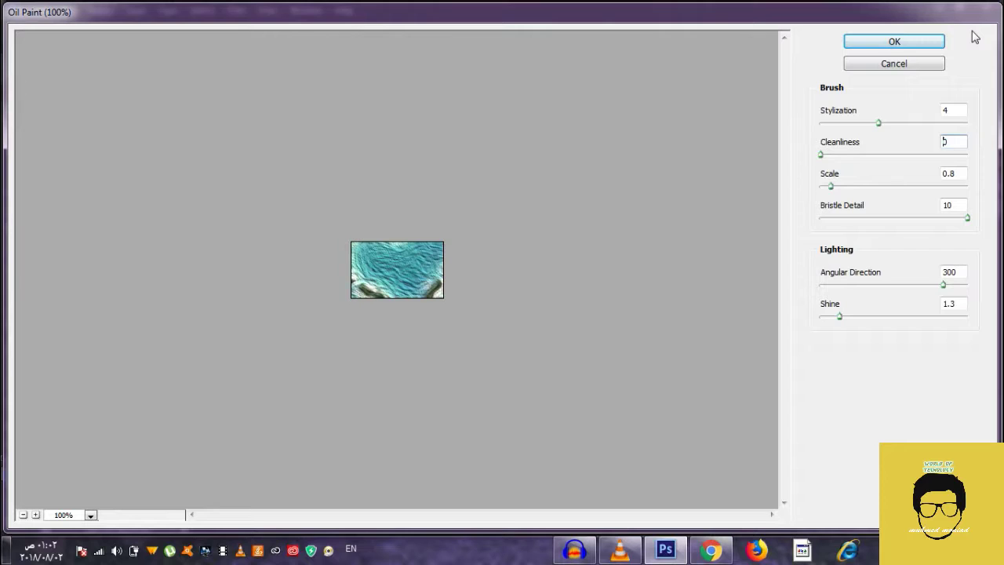
{"action": "left_click", "coordinate": [891, 64]}
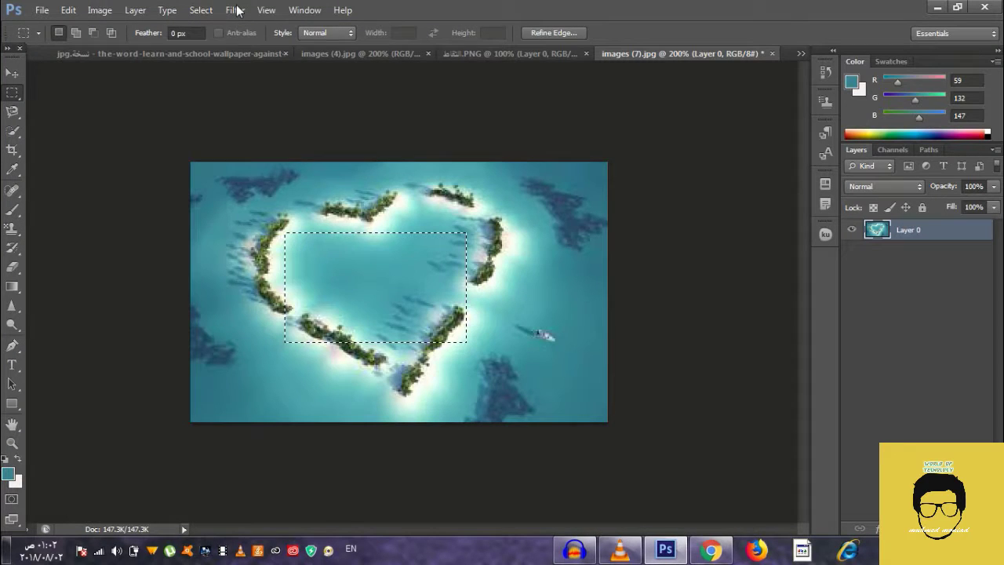
Step: Apply the basic Blur filter to the selected area inside the heart island
{"action": "left_click", "coordinate": [236, 10]}
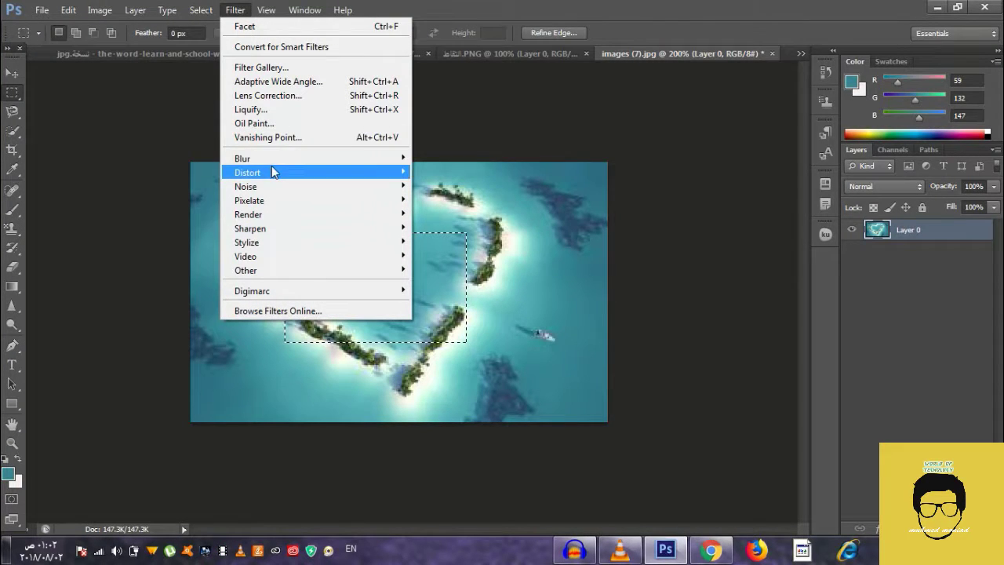
{"action": "mouse_move", "coordinate": [273, 174]}
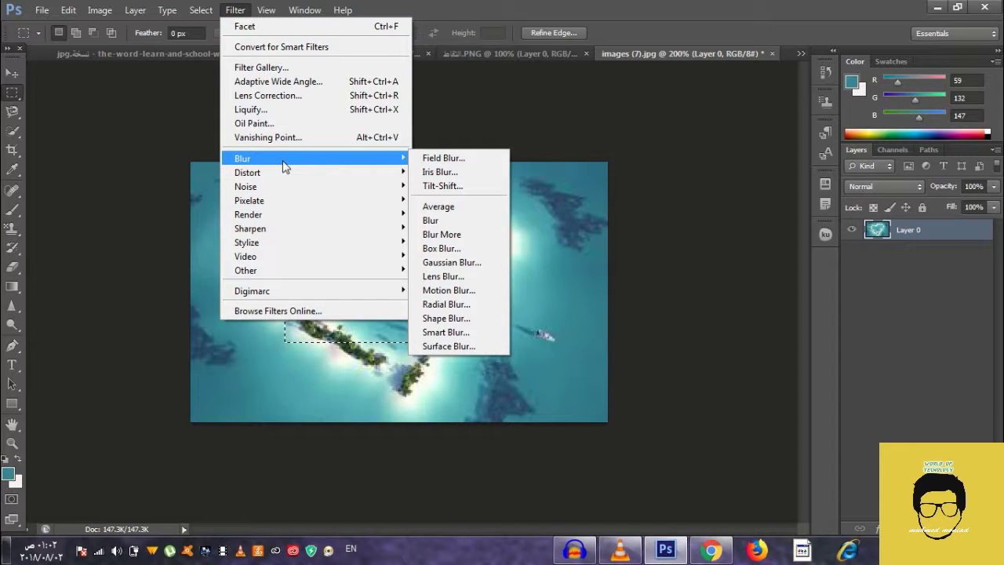
{"action": "left_click", "coordinate": [431, 220]}
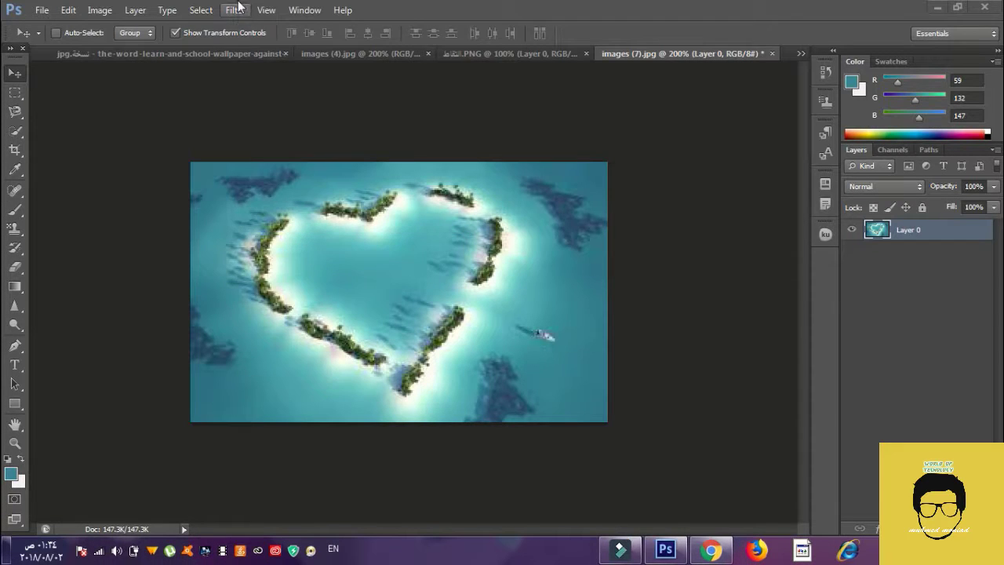
Step: Apply the Blur More filter to the whole island photo on Layer 0
{"action": "left_click", "coordinate": [235, 10]}
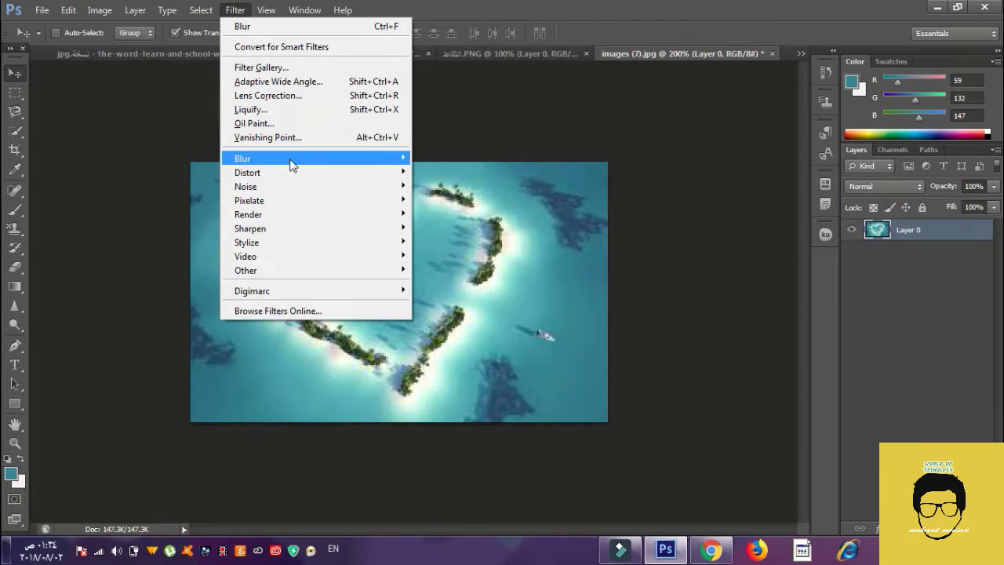
{"action": "mouse_move", "coordinate": [291, 163]}
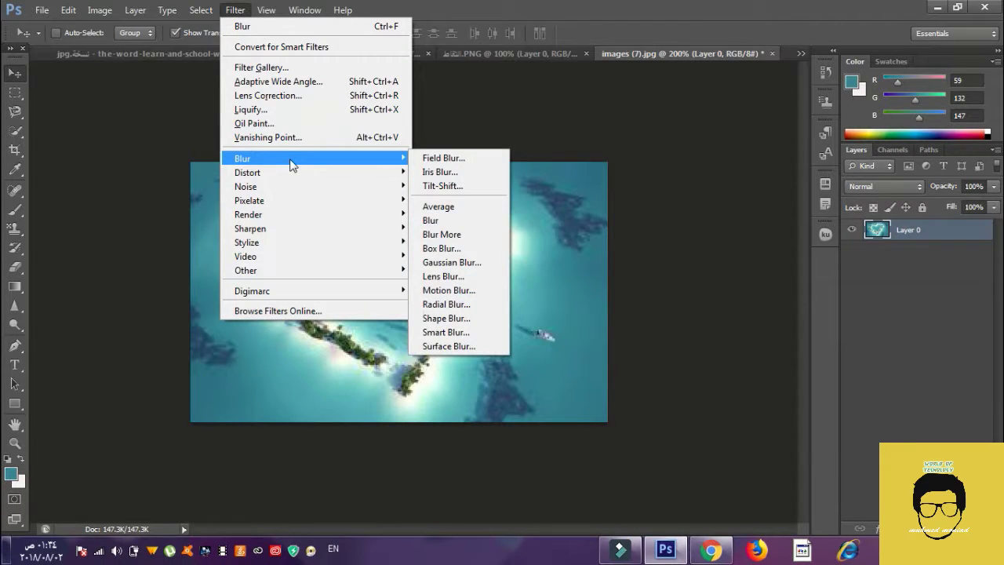
{"action": "left_click", "coordinate": [462, 238]}
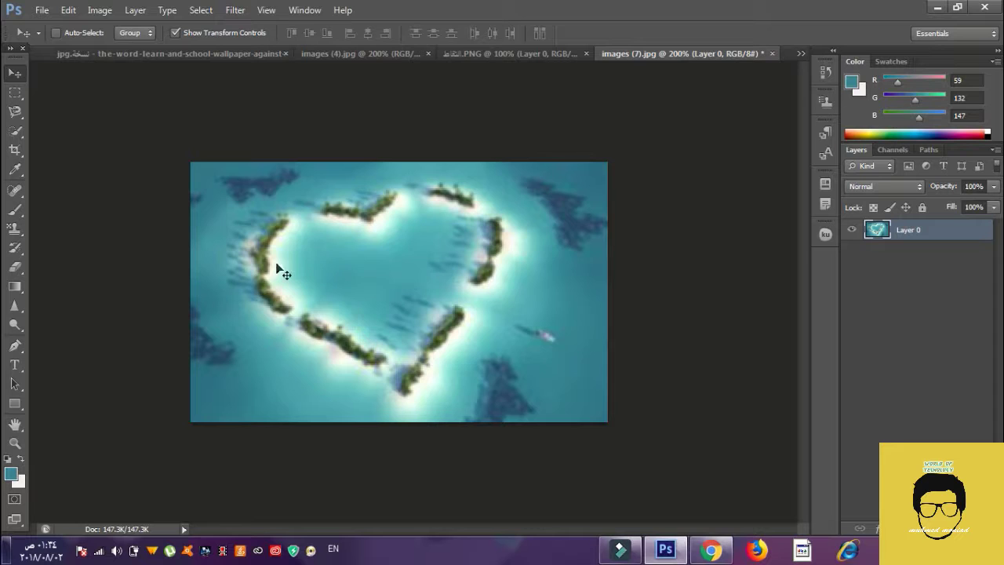
Step: Preview the Twirl distortion on the island photo with an angle of 28 degrees, and cancel it
{"action": "left_click", "coordinate": [243, 11]}
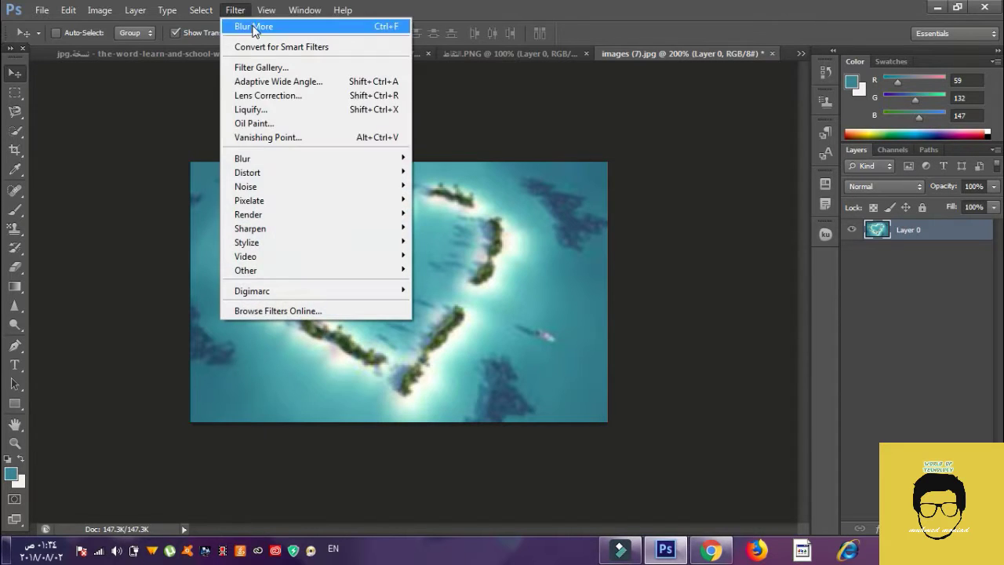
{"action": "mouse_move", "coordinate": [308, 164]}
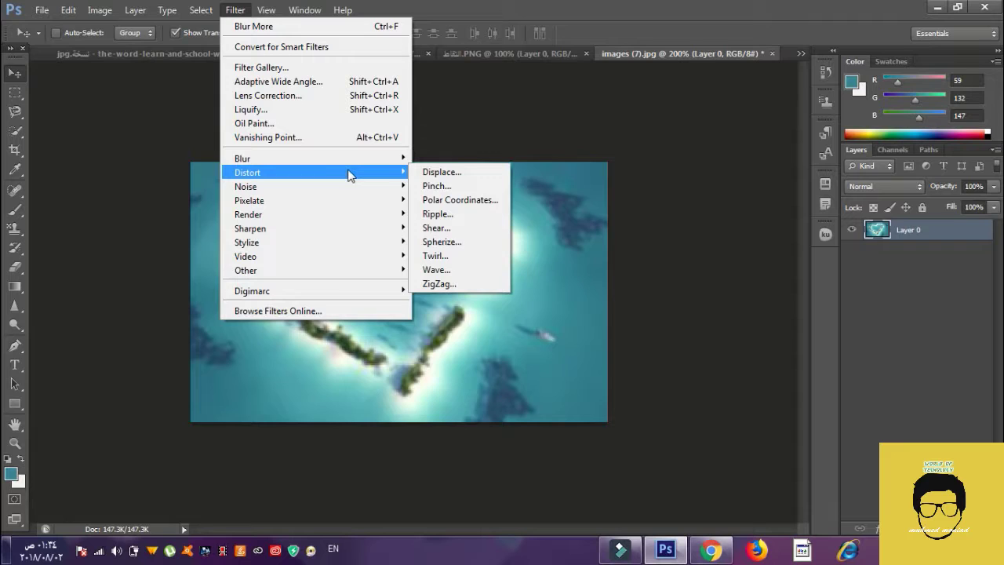
{"action": "left_click", "coordinate": [438, 256]}
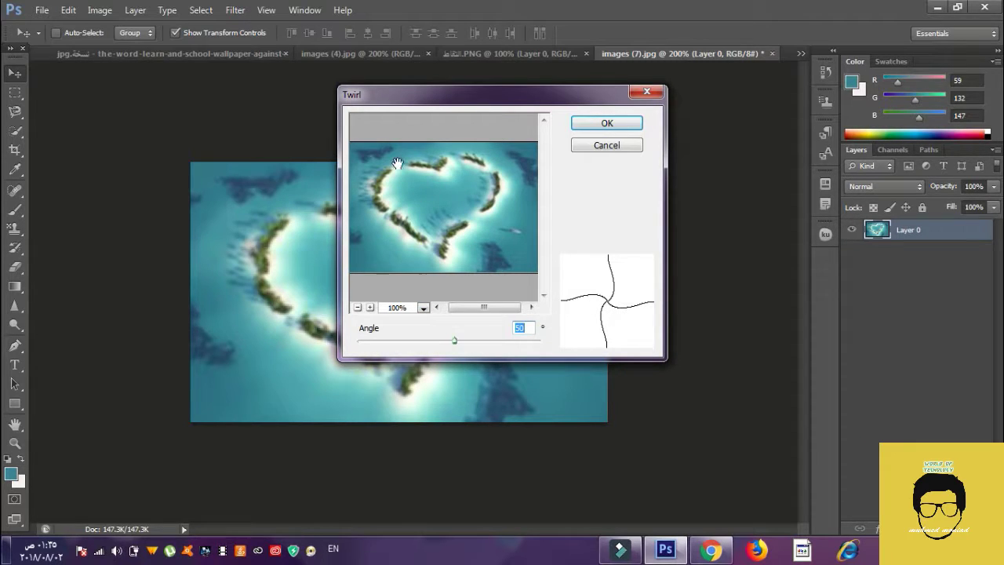
{"action": "mouse_move", "coordinate": [452, 342]}
{"action": "left_mouse_down"}
{"action": "mouse_move", "coordinate": [509, 340]}
{"action": "mouse_move", "coordinate": [350, 340]}
{"action": "mouse_move", "coordinate": [530, 336]}
{"action": "mouse_move", "coordinate": [394, 342]}
{"action": "mouse_move", "coordinate": [452, 343]}
{"action": "left_mouse_up"}
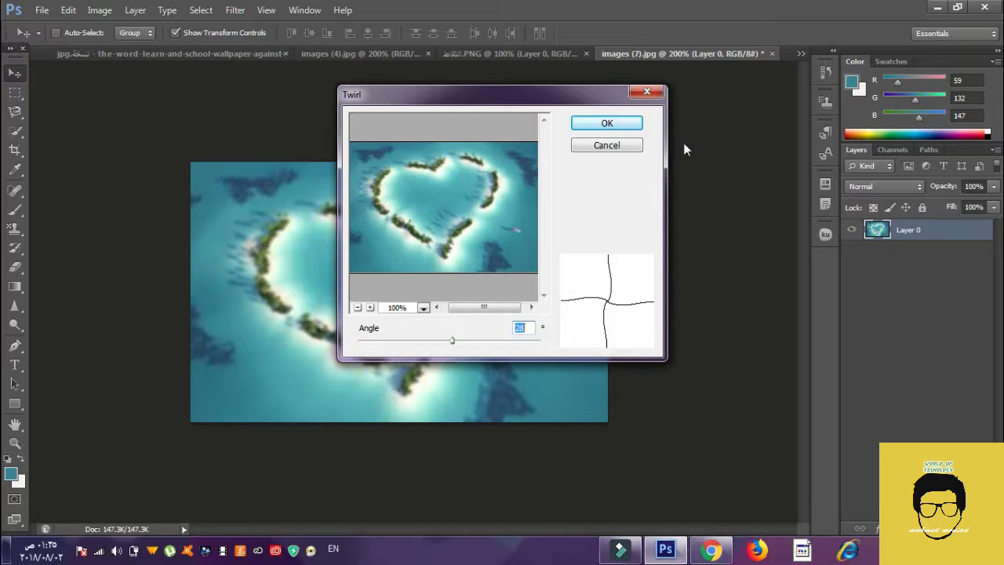
{"action": "left_click", "coordinate": [594, 142]}
Step: Examine the Wave distortion filter's settings and preview, and close it without applying
{"action": "left_click", "coordinate": [234, 10]}
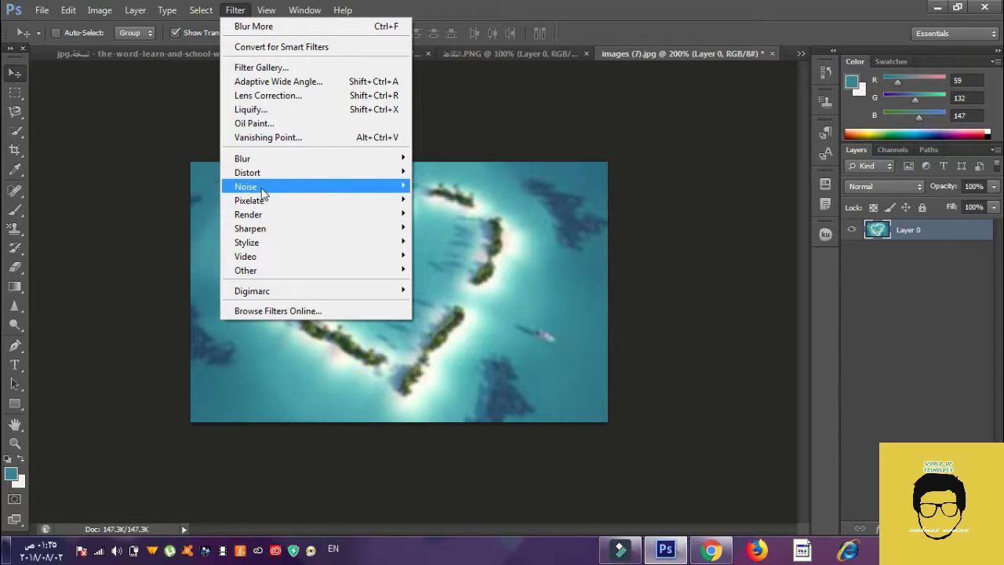
{"action": "mouse_move", "coordinate": [287, 179]}
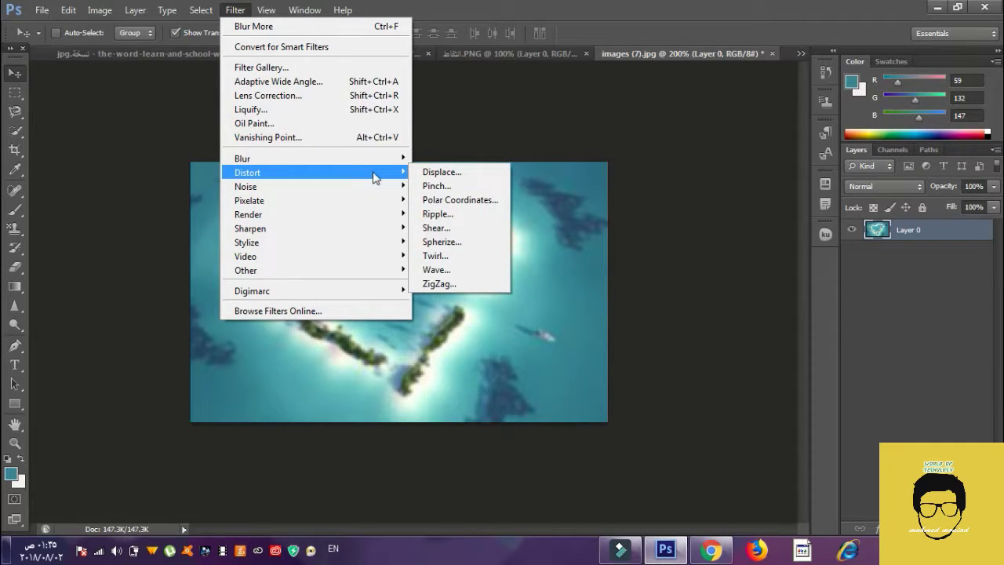
{"action": "left_click", "coordinate": [451, 273]}
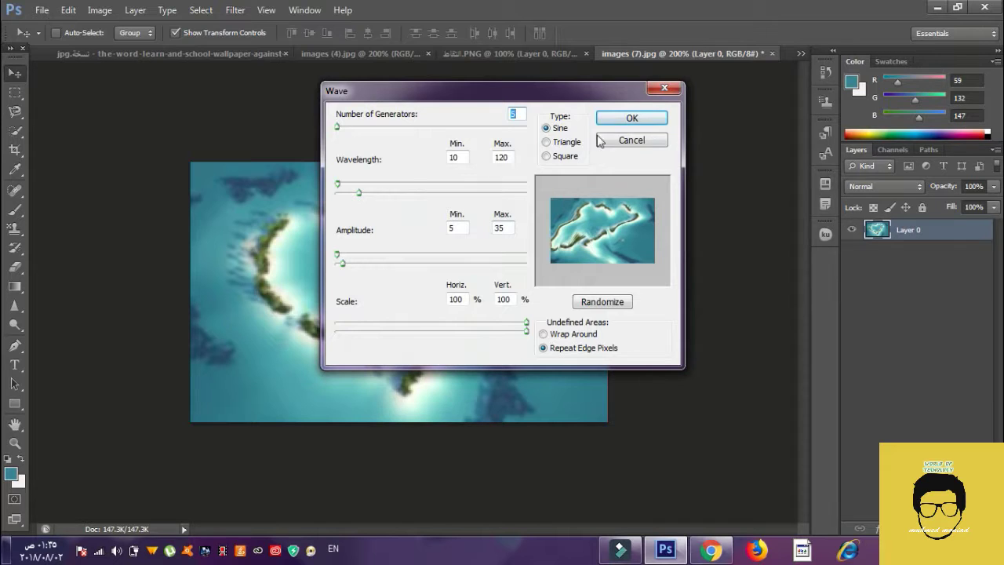
{"action": "left_click", "coordinate": [631, 140]}
Step: Preview the ZigZag distortion in Pond Ripples style with Amount 10 and Ridges 20, and cancel it
{"action": "left_click", "coordinate": [234, 9]}
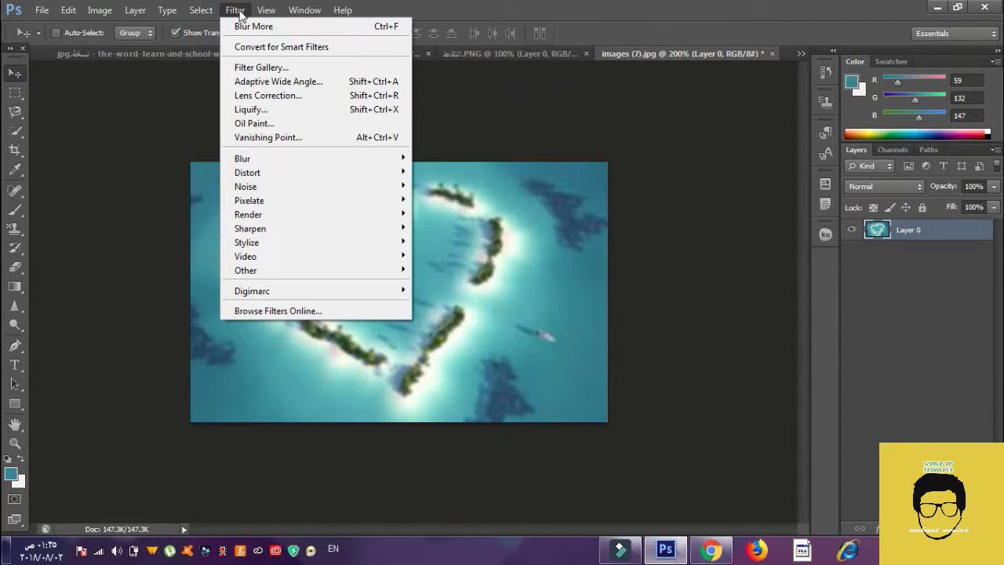
{"action": "mouse_move", "coordinate": [274, 172]}
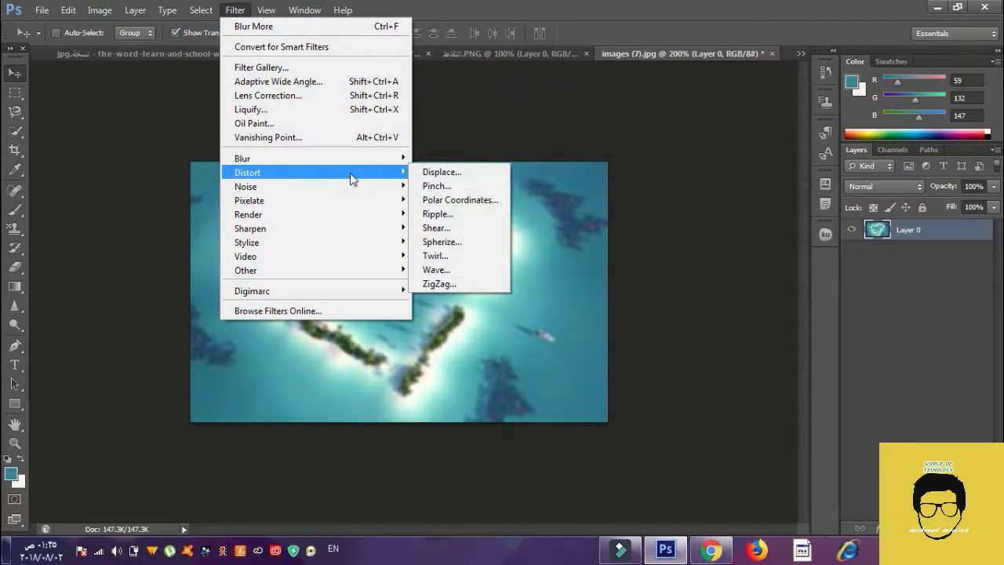
{"action": "left_click", "coordinate": [463, 283]}
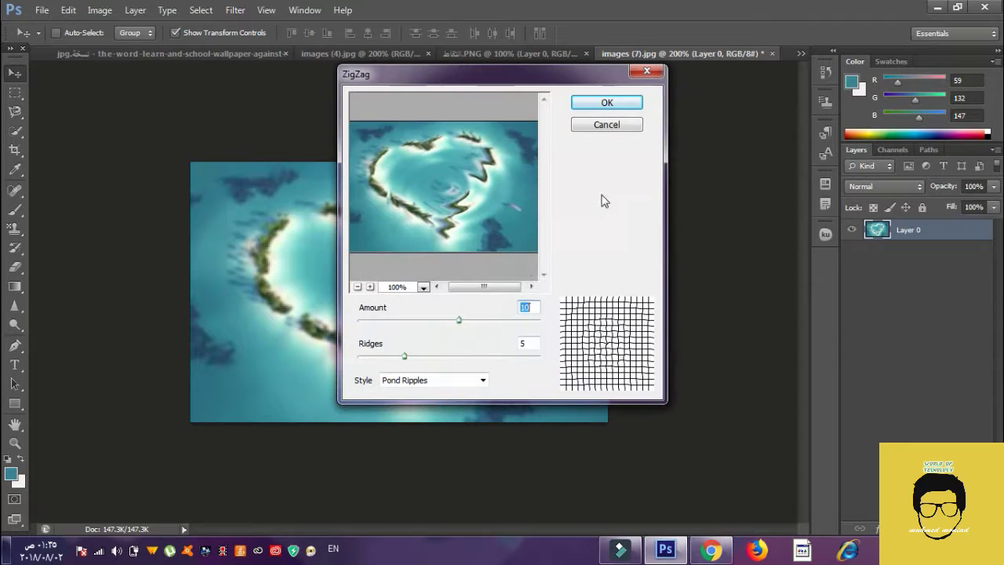
{"action": "left_click_drag", "start_coordinate": [458, 319], "coordinate": [550, 354]}
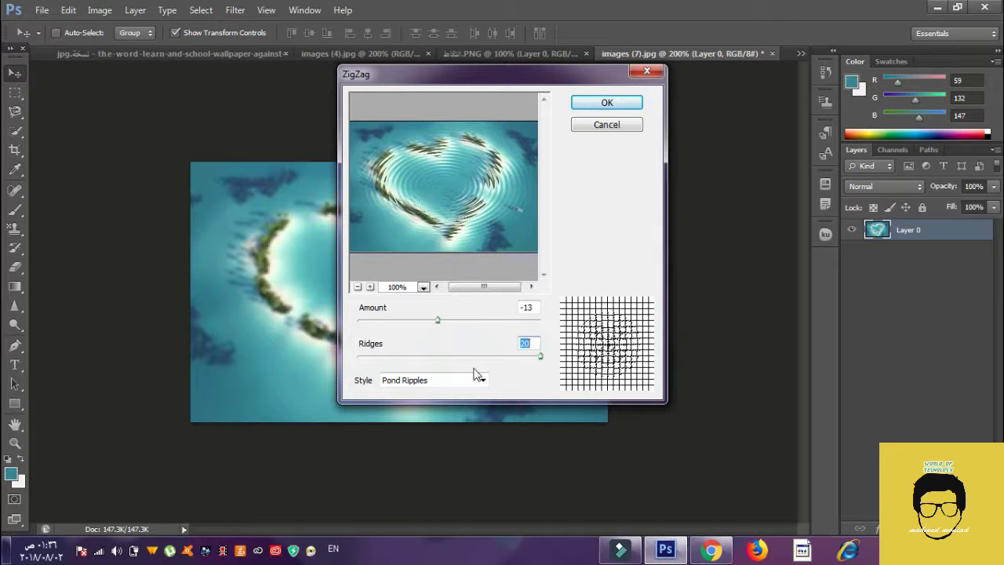
{"action": "left_click", "coordinate": [438, 322]}
{"action": "left_click_drag", "start_coordinate": [438, 323], "coordinate": [459, 319]}
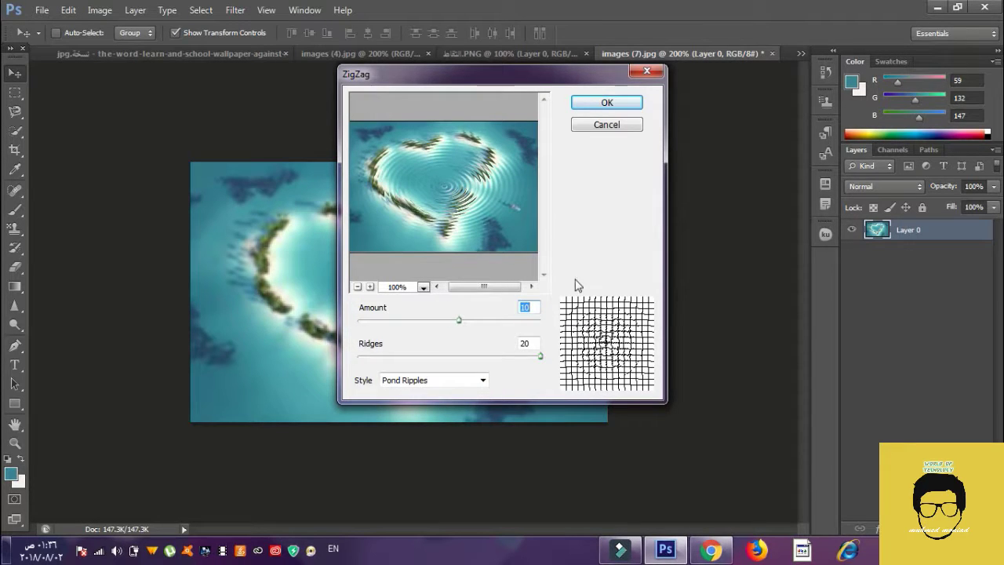
{"action": "left_click", "coordinate": [588, 126]}
{"action": "left_click", "coordinate": [234, 11]}
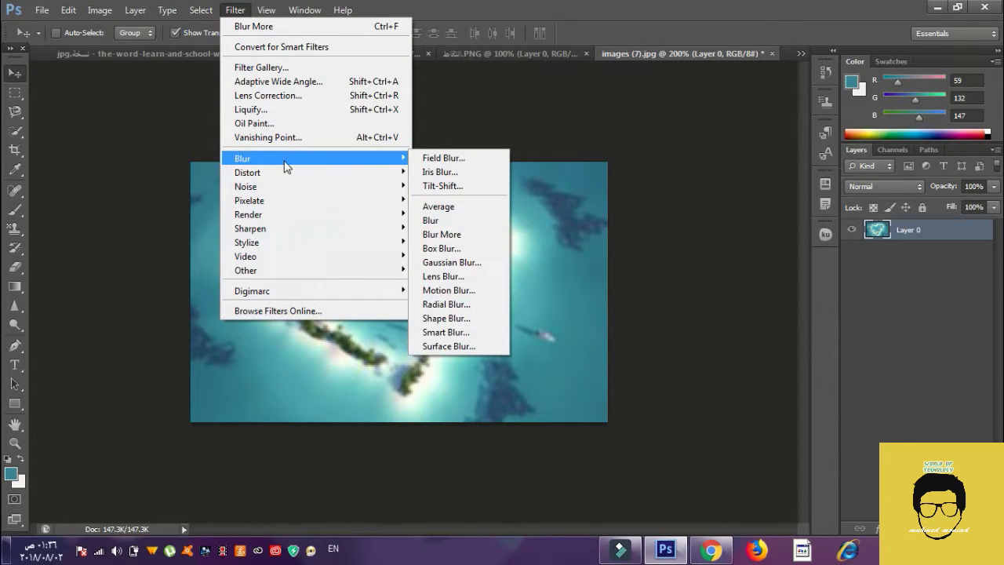
{"action": "mouse_move", "coordinate": [286, 185]}
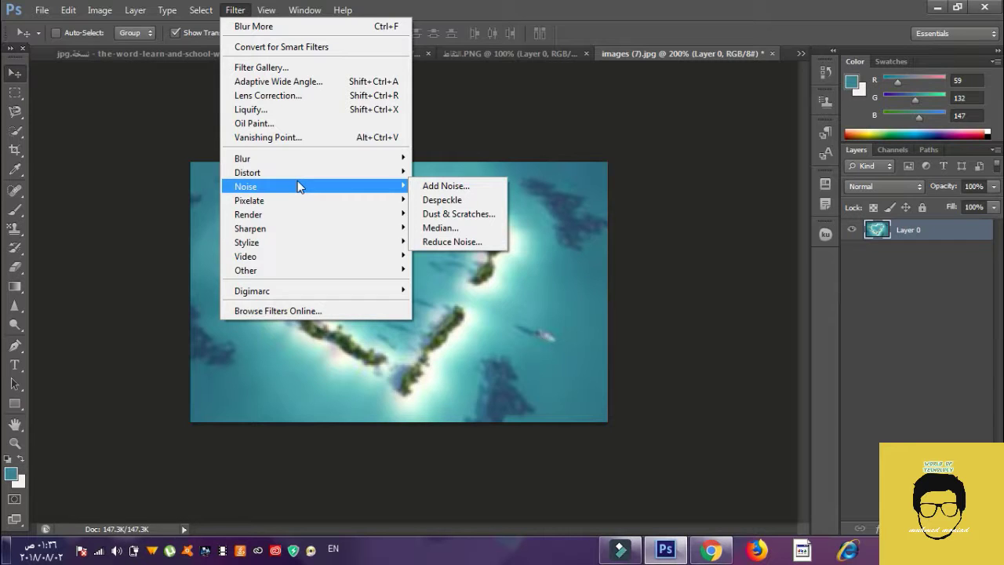
{"action": "left_click", "coordinate": [538, 351]}
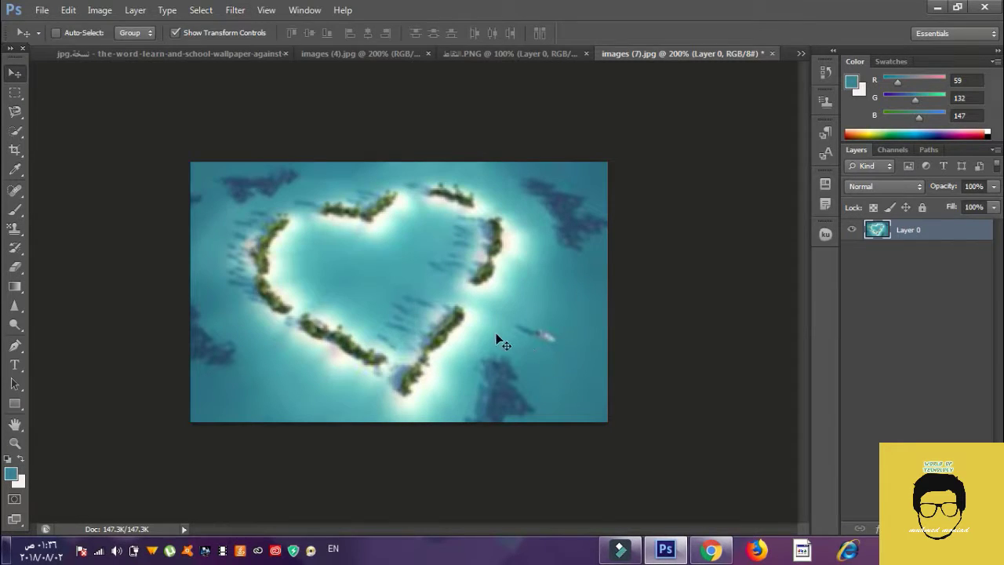
Step: Undo the Blur More filter and the conversion of the background to Layer 0
{"action": "key", "text": "ctrl+alt+z"}
{"action": "key", "text": "ctrl+alt+z"}
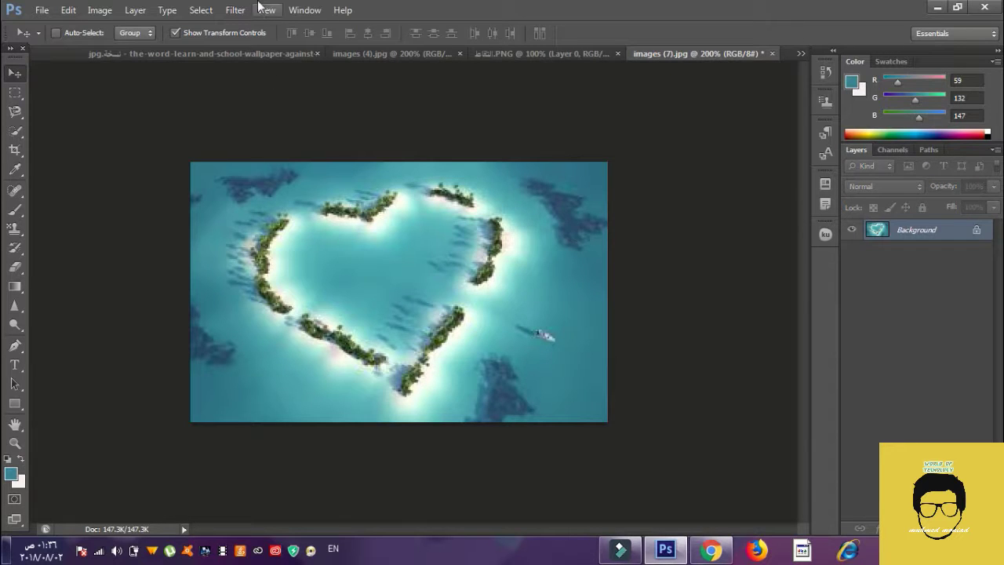
Step: Preview Gaussian Add Noise on the island photo at amounts of 400% and 0.10%, and cancel it
{"action": "left_click", "coordinate": [237, 10]}
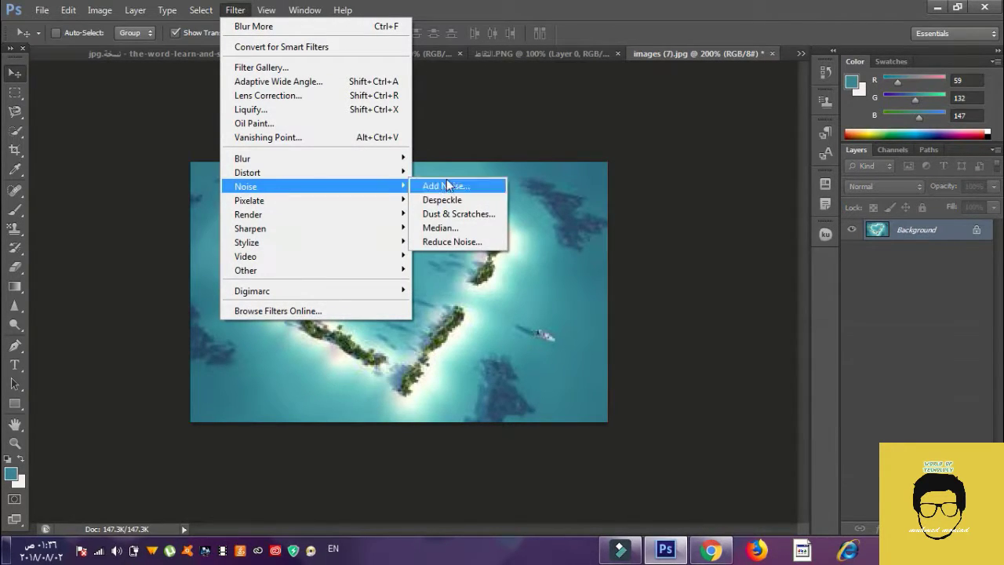
{"action": "left_click", "coordinate": [451, 186]}
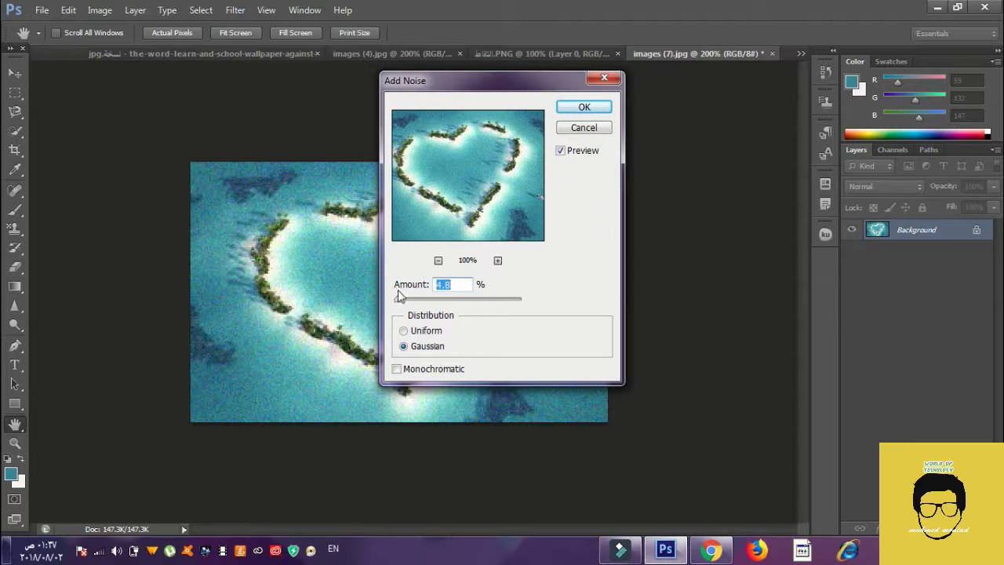
{"action": "left_click_drag", "start_coordinate": [399, 302], "coordinate": [544, 307]}
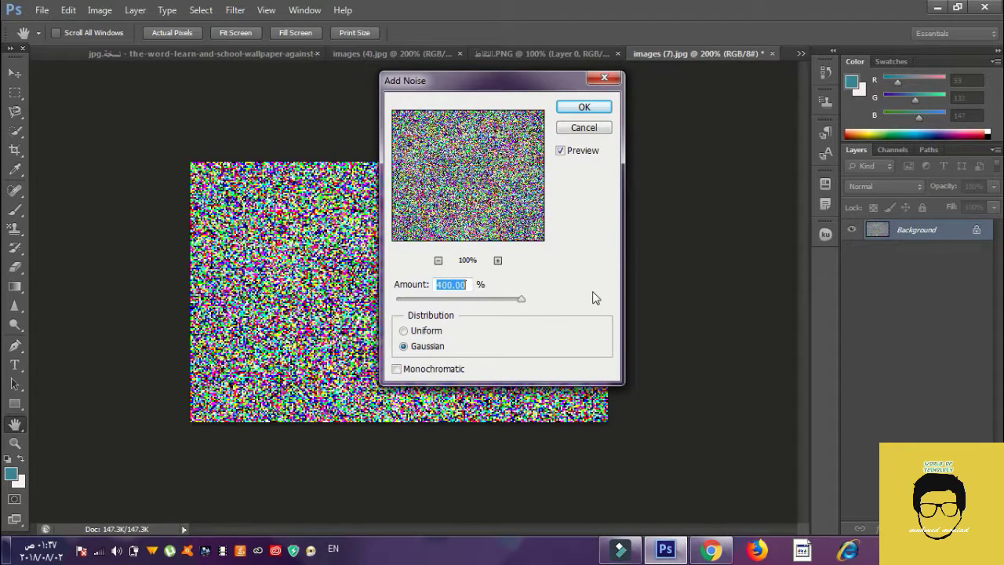
{"action": "left_click_drag", "start_coordinate": [518, 300], "coordinate": [319, 306]}
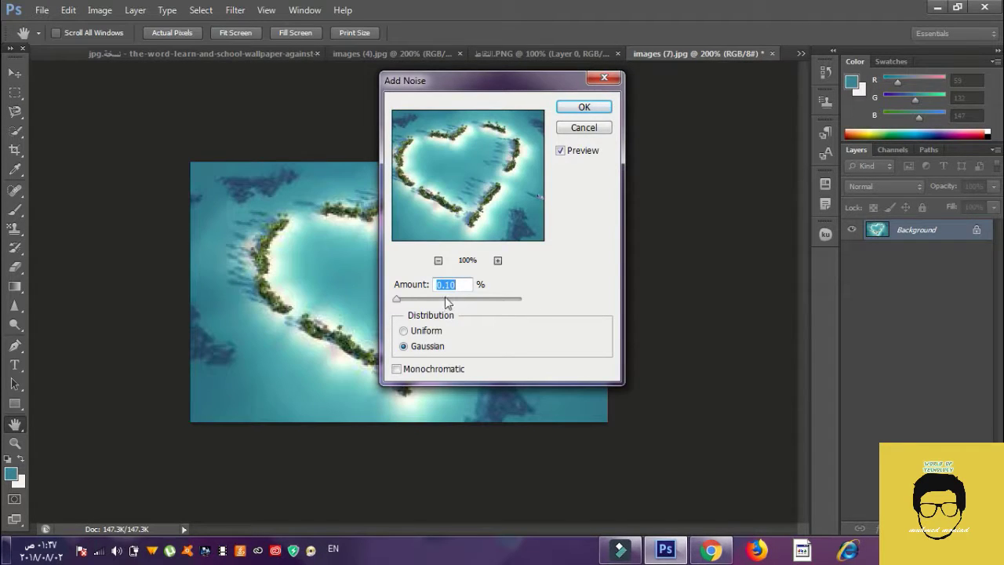
{"action": "left_click", "coordinate": [582, 128]}
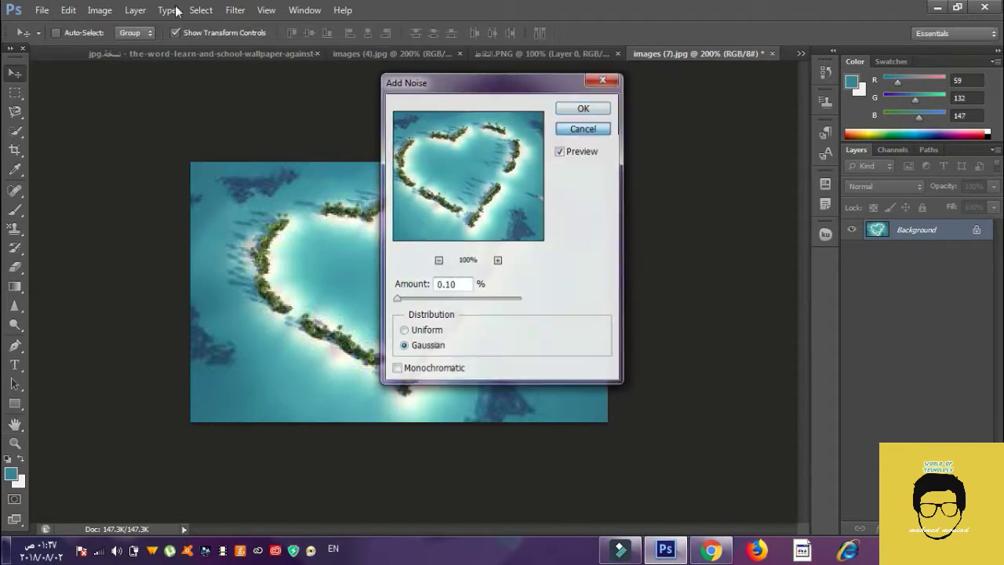
Step: Preview Reduce Noise on the photo with Strength 5, Preserve Details 86% and Sharpen Details 1%, and close it without applying
{"action": "left_click", "coordinate": [237, 10]}
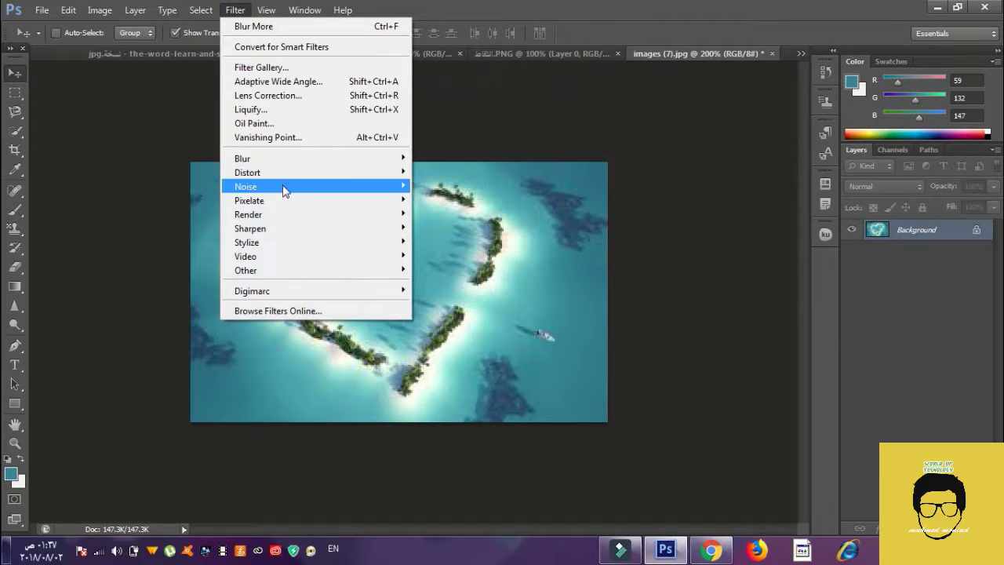
{"action": "mouse_move", "coordinate": [286, 191]}
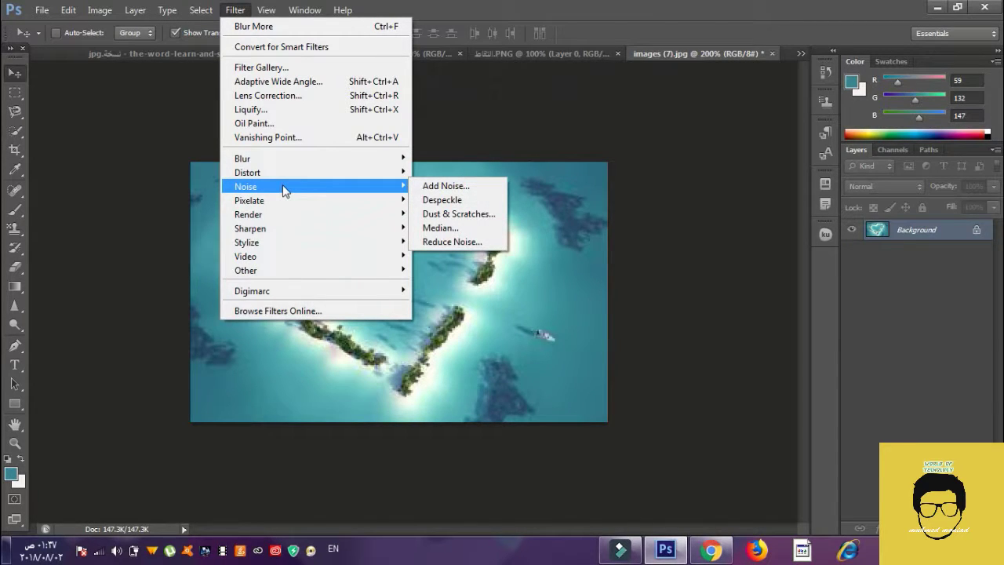
{"action": "left_click", "coordinate": [440, 244]}
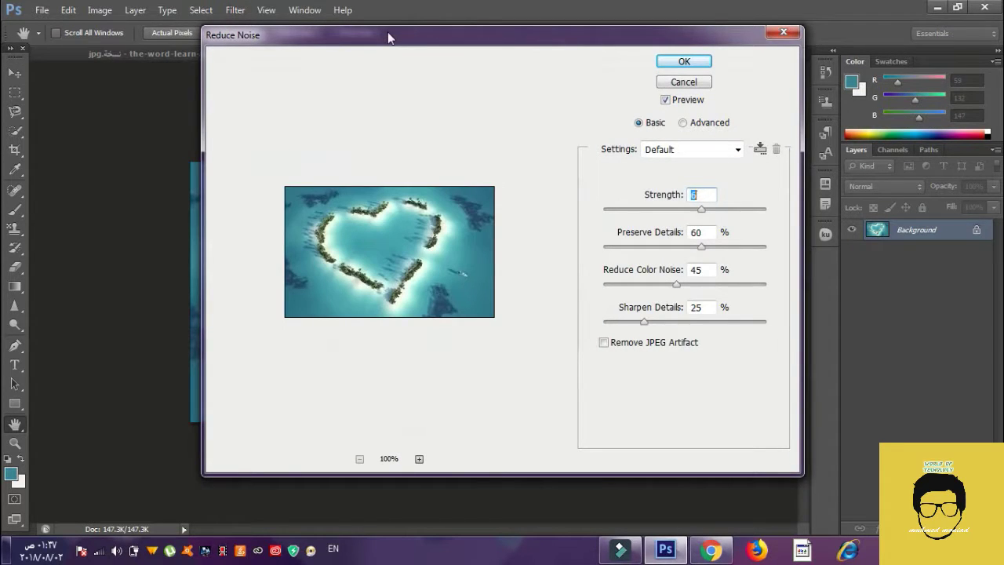
{"action": "left_click_drag", "start_coordinate": [387, 37], "coordinate": [319, 9]}
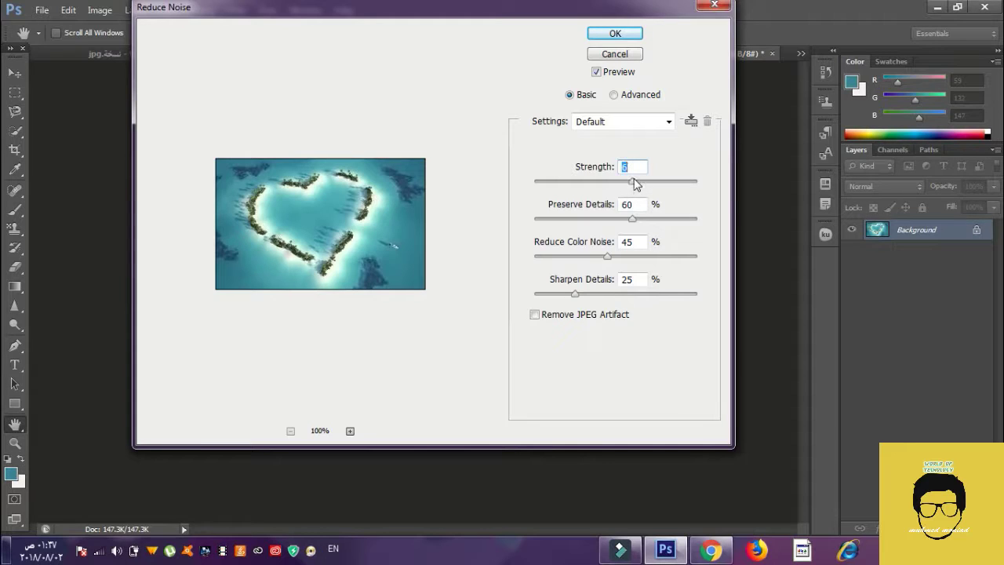
{"action": "left_click_drag", "start_coordinate": [656, 182], "coordinate": [613, 201]}
{"action": "left_click", "coordinate": [623, 120]}
{"action": "left_click", "coordinate": [619, 122]}
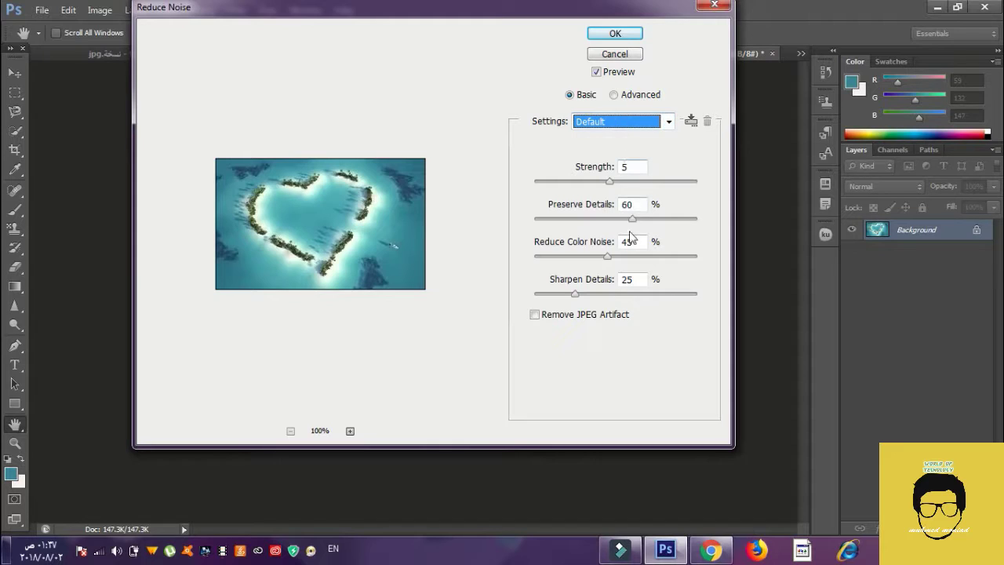
{"action": "left_click_drag", "start_coordinate": [632, 218], "coordinate": [674, 220]}
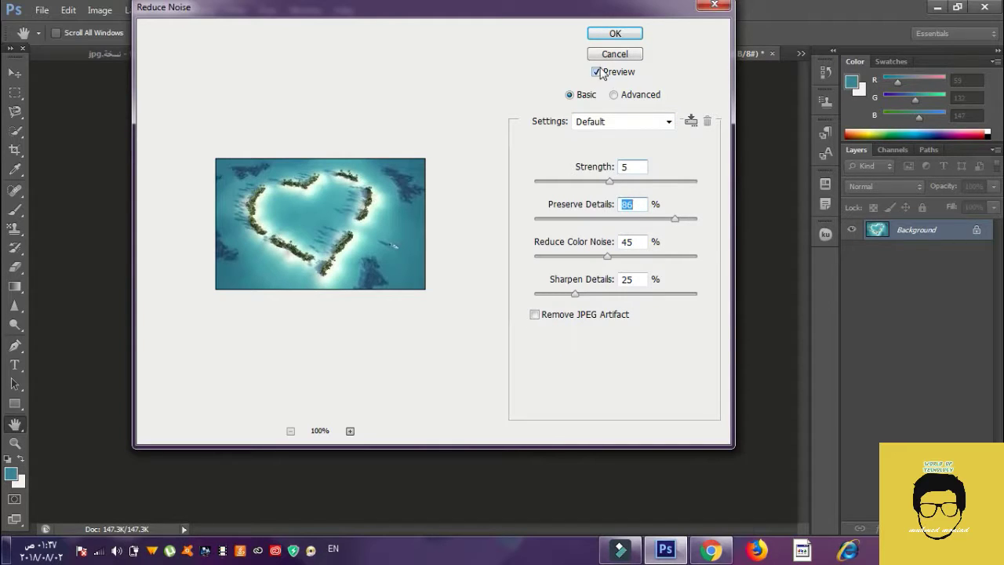
{"action": "left_click_drag", "start_coordinate": [574, 294], "coordinate": [537, 297]}
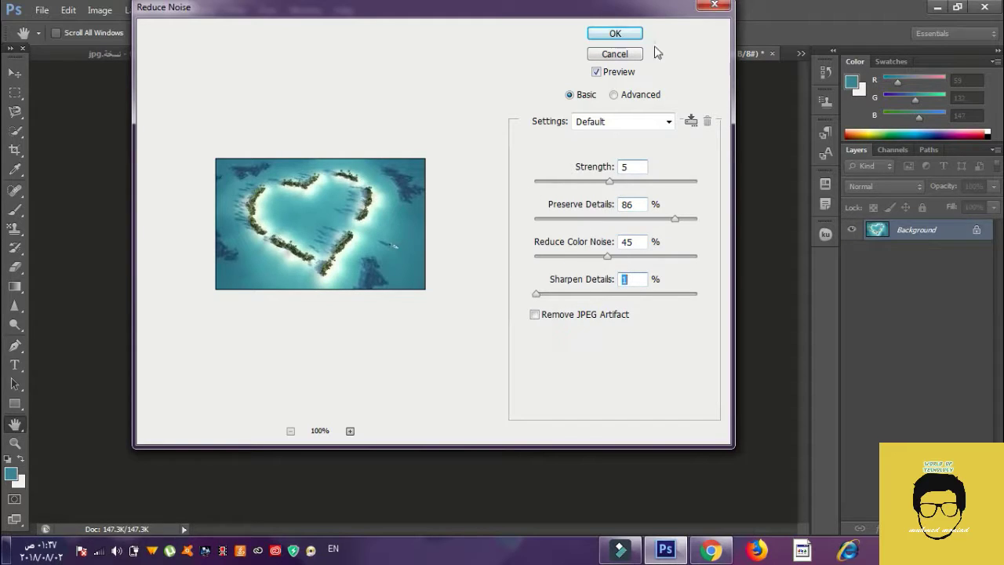
{"action": "left_click", "coordinate": [615, 33]}
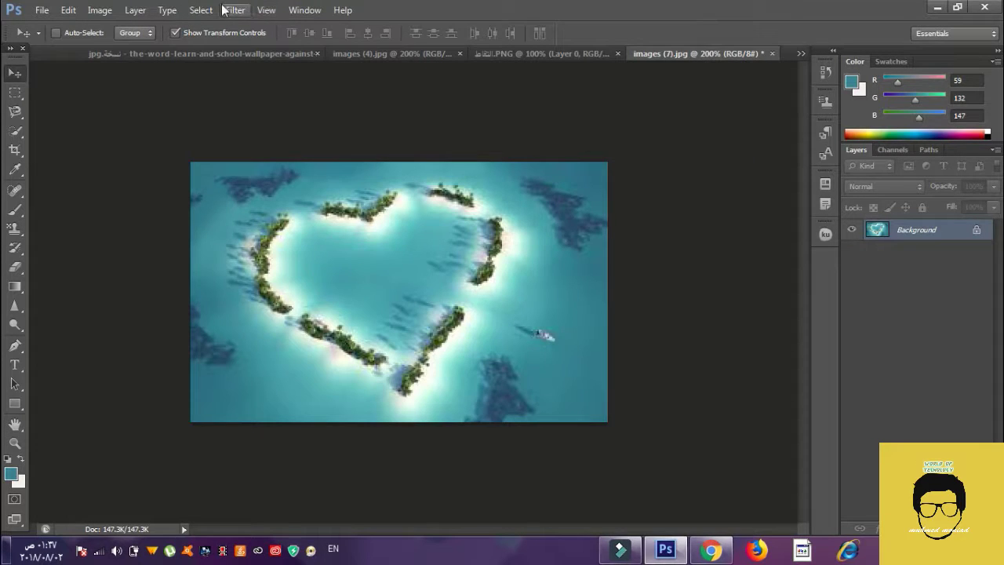
Step: Preview the Mosaic pixelation on the island photo, and cancel it
{"action": "left_click", "coordinate": [234, 10]}
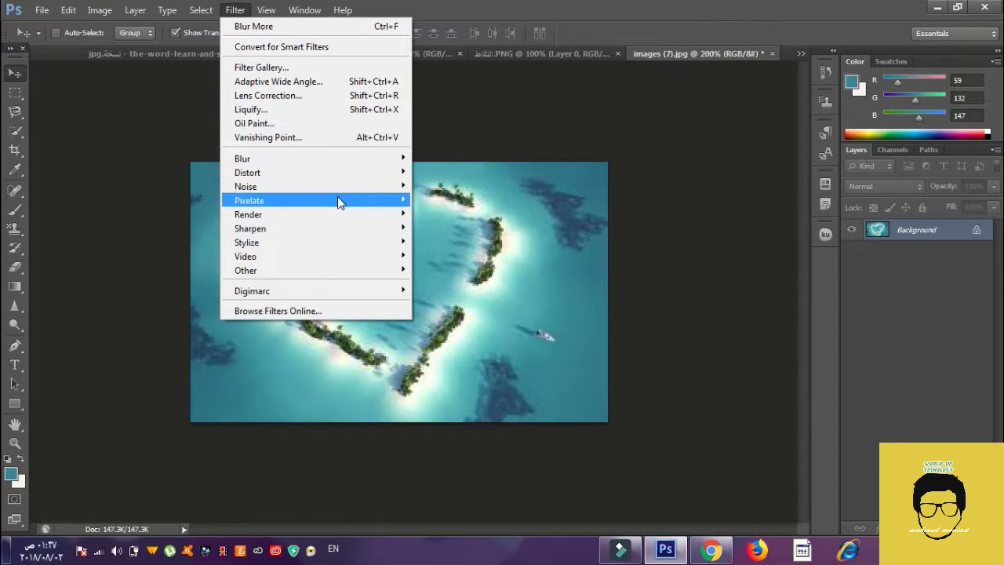
{"action": "mouse_move", "coordinate": [339, 198]}
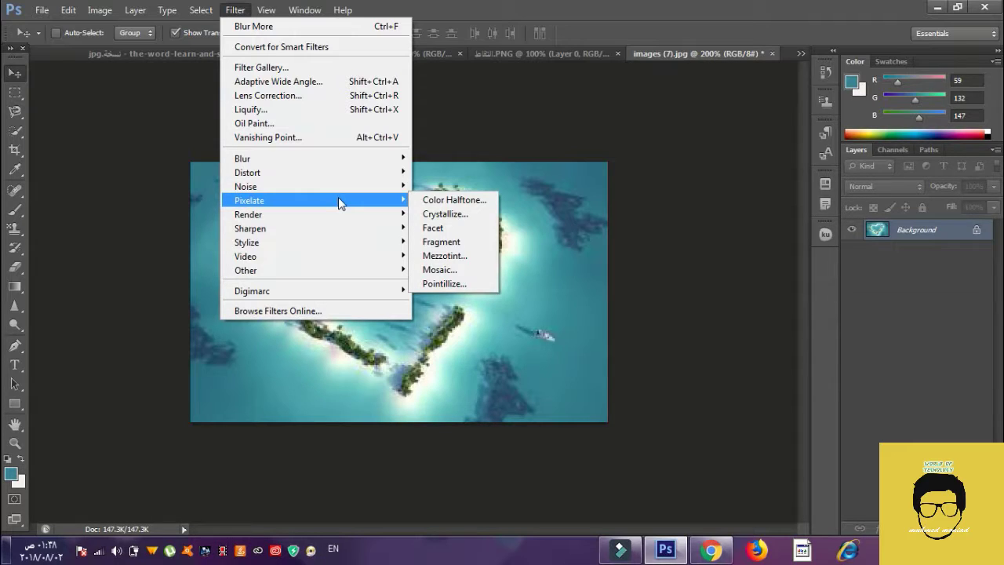
{"action": "left_click", "coordinate": [436, 268]}
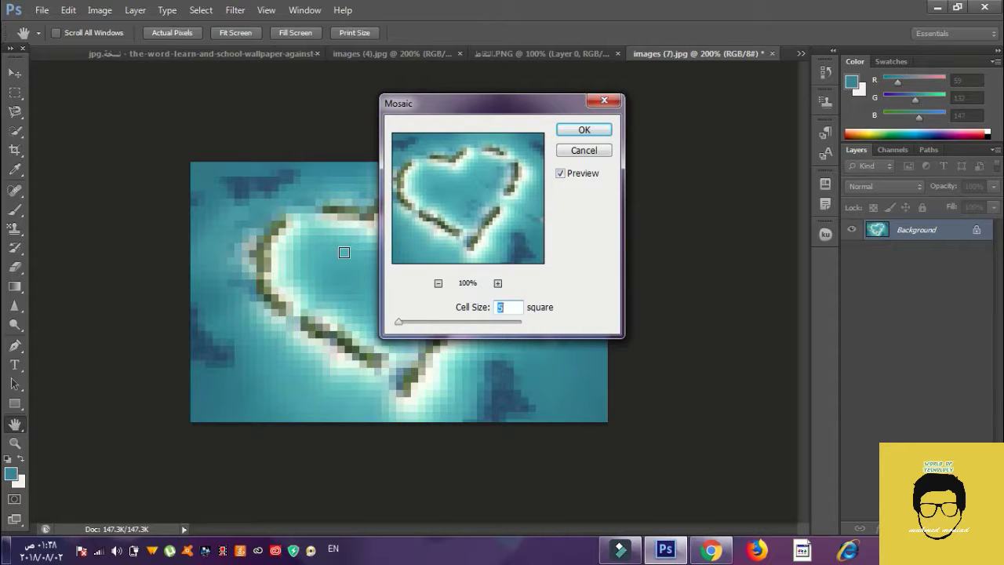
{"action": "left_click", "coordinate": [589, 152]}
Step: Examine the individual pixels of the water inside the heart at 3200% magnification, and return to the 200% view
{"action": "key", "text": "z"}
{"action": "left_click", "coordinate": [358, 252]}
{"action": "left_click_drag", "start_coordinate": [358, 253], "coordinate": [358, 253]}
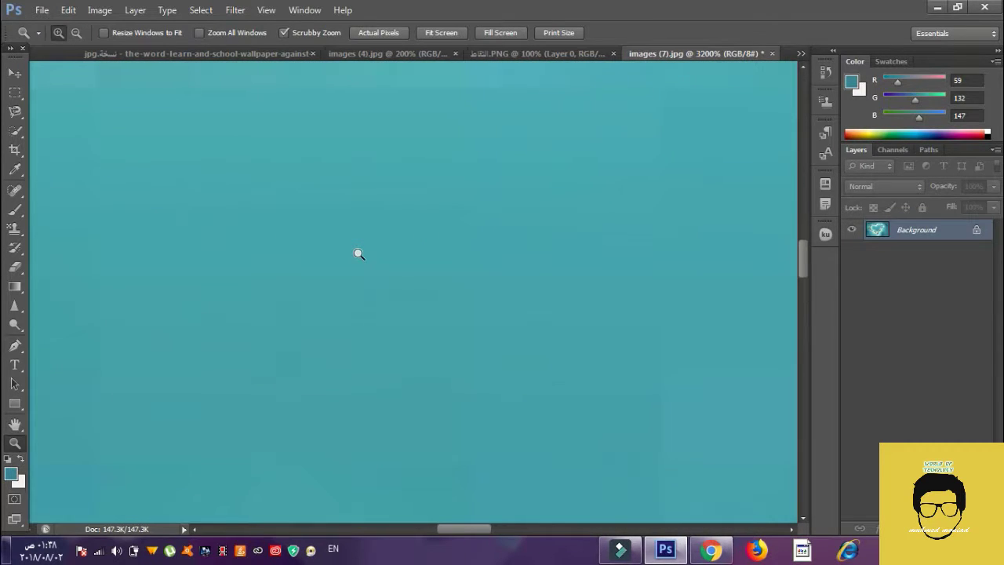
{"action": "scroll", "coordinate": [317, 146], "scroll_direction": "up", "scroll_amount": 2}
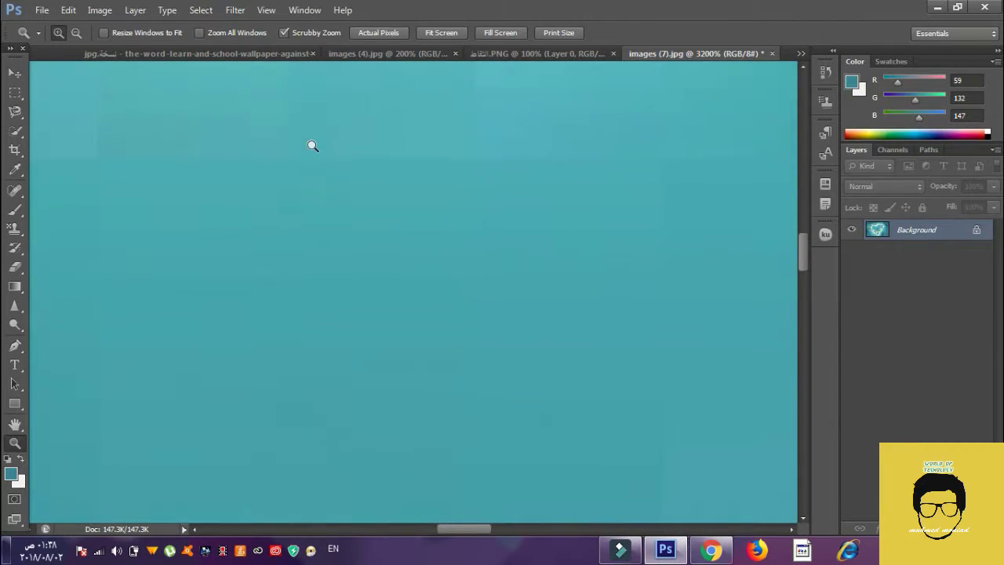
{"action": "key", "text": "v"}
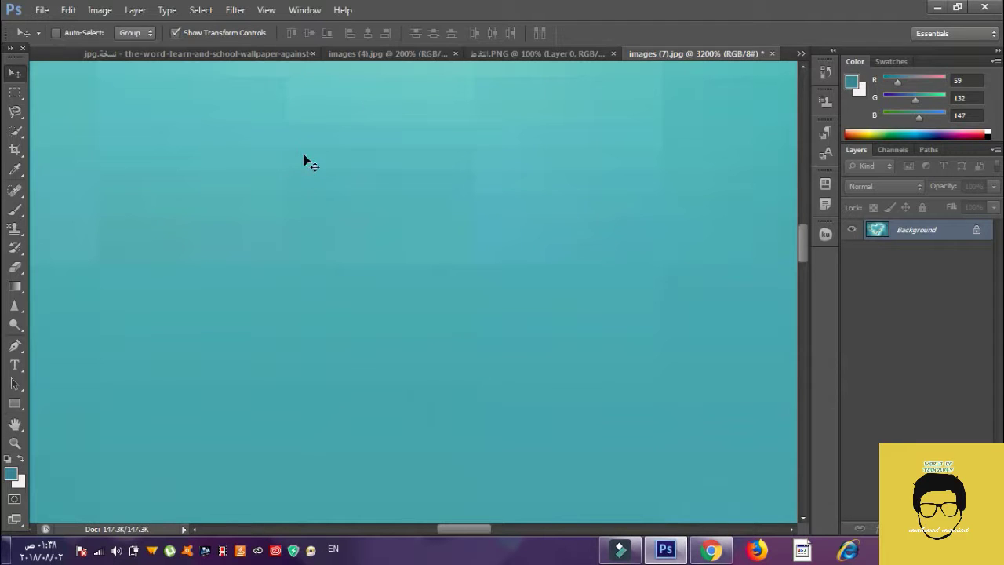
{"action": "key", "text": "z"}
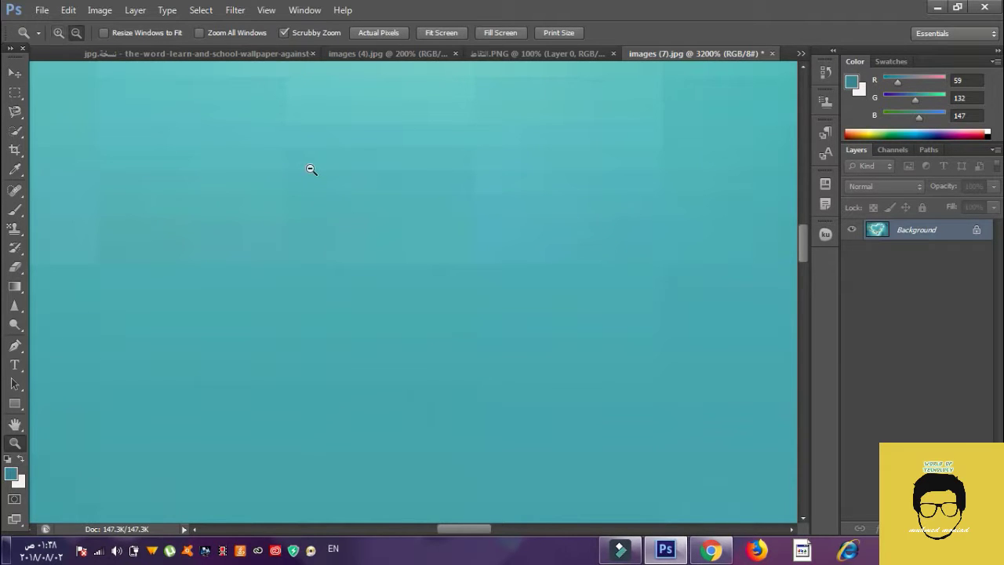
{"action": "left_click", "coordinate": [310, 168], "text": "alt"}
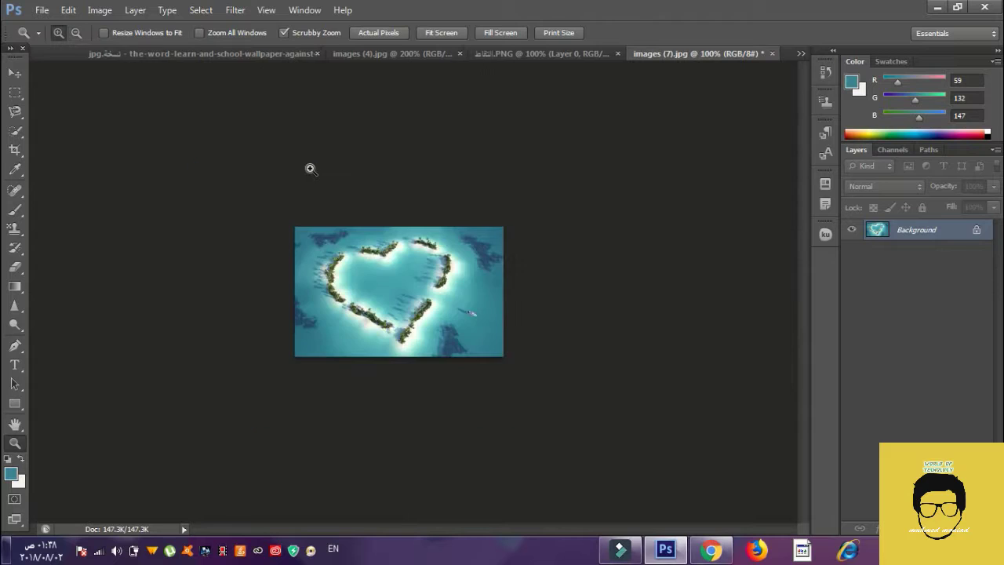
{"action": "left_click", "coordinate": [383, 266]}
{"action": "key", "text": "v"}
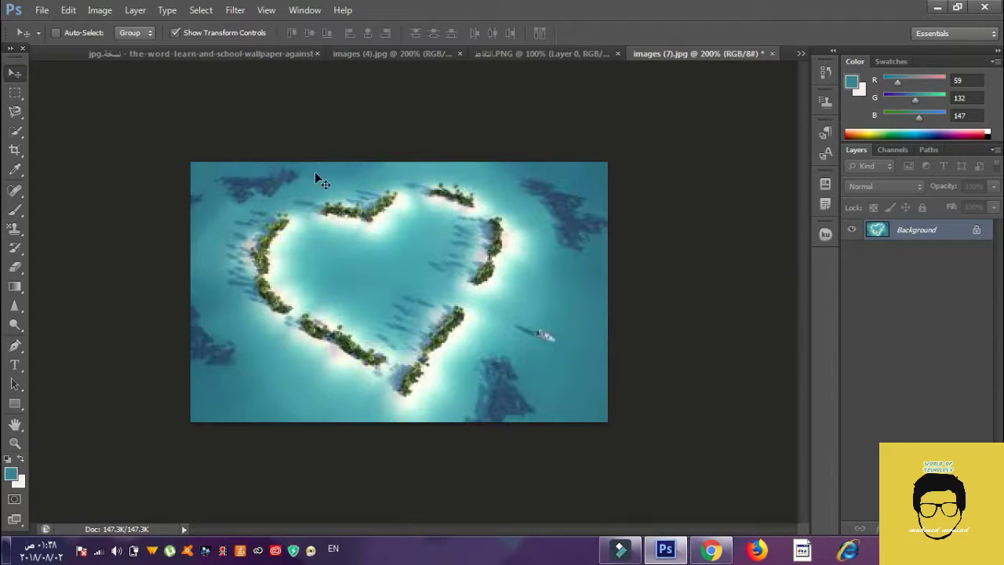
Step: Preview the Mosaic filter on the photo once more to compare its cells with the pixels, and close it without applying
{"action": "left_click", "coordinate": [234, 10]}
{"action": "mouse_move", "coordinate": [291, 202]}
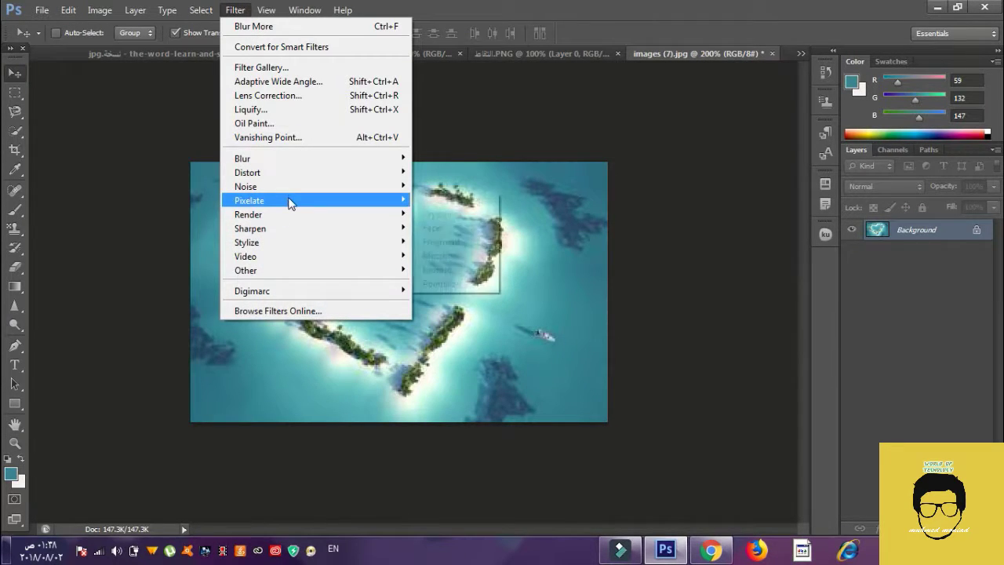
{"action": "left_click", "coordinate": [440, 269]}
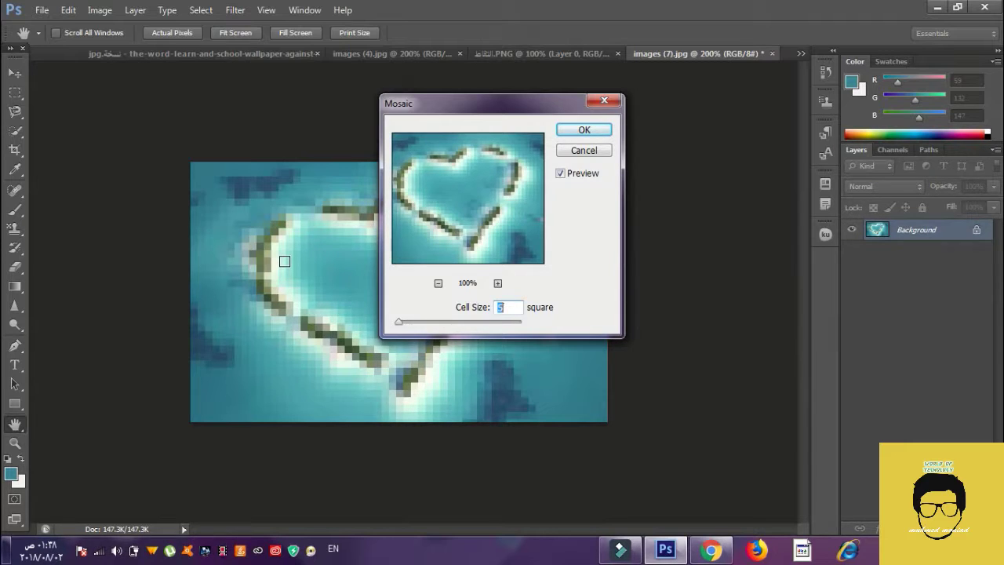
{"action": "left_click", "coordinate": [612, 100]}
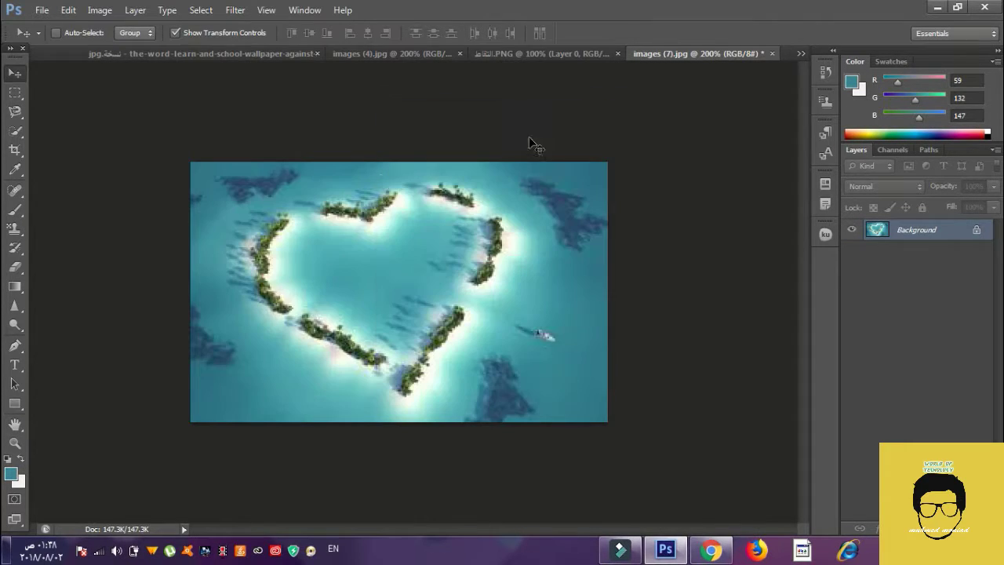
Step: Apply the basic Sharpen filter to the island photo on the Background layer
{"action": "left_click", "coordinate": [235, 10]}
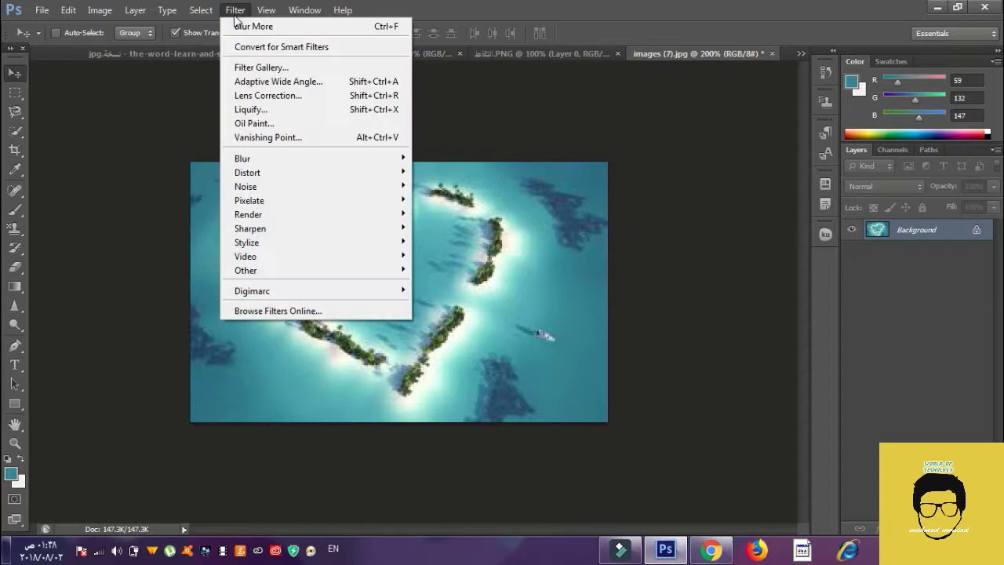
{"action": "mouse_move", "coordinate": [319, 201]}
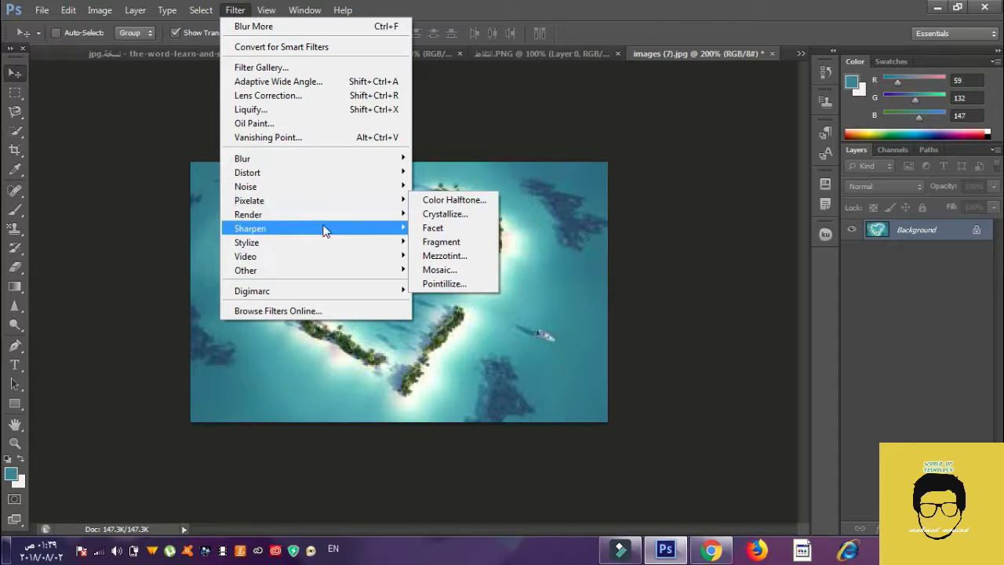
{"action": "mouse_move", "coordinate": [326, 229]}
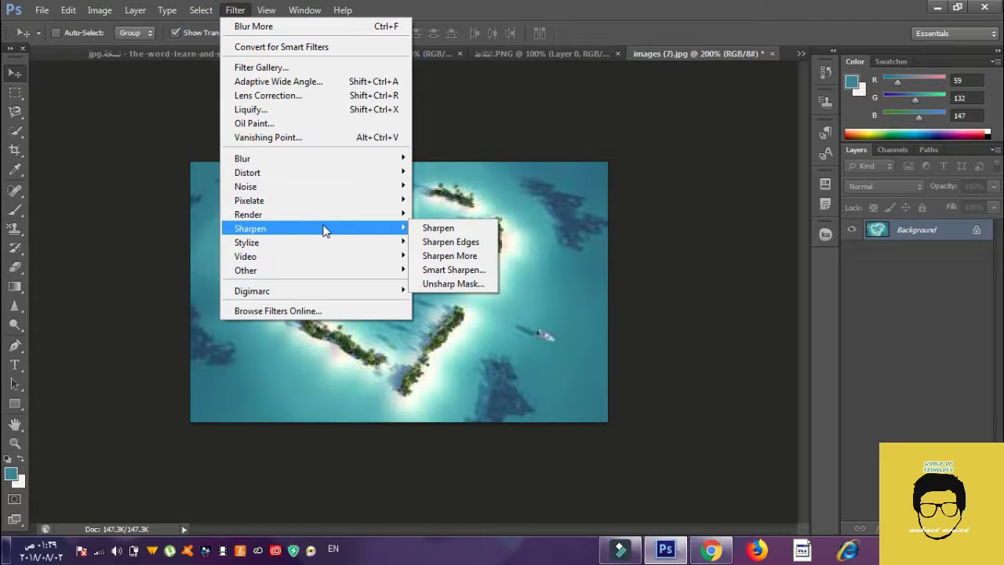
{"action": "left_click", "coordinate": [443, 228]}
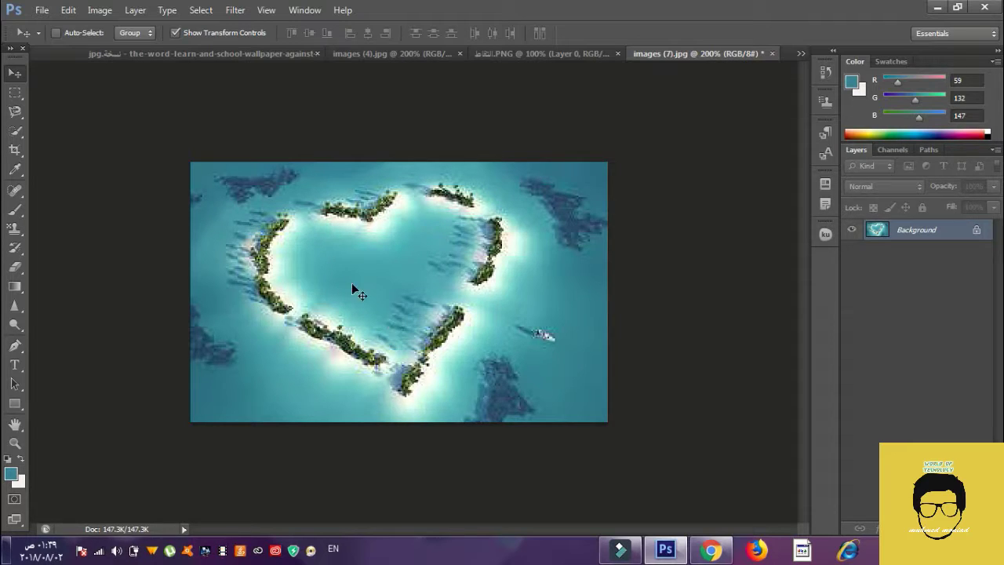
Step: Apply the Sharpen More filter to the island photo on the Background layer
{"action": "left_click", "coordinate": [235, 9]}
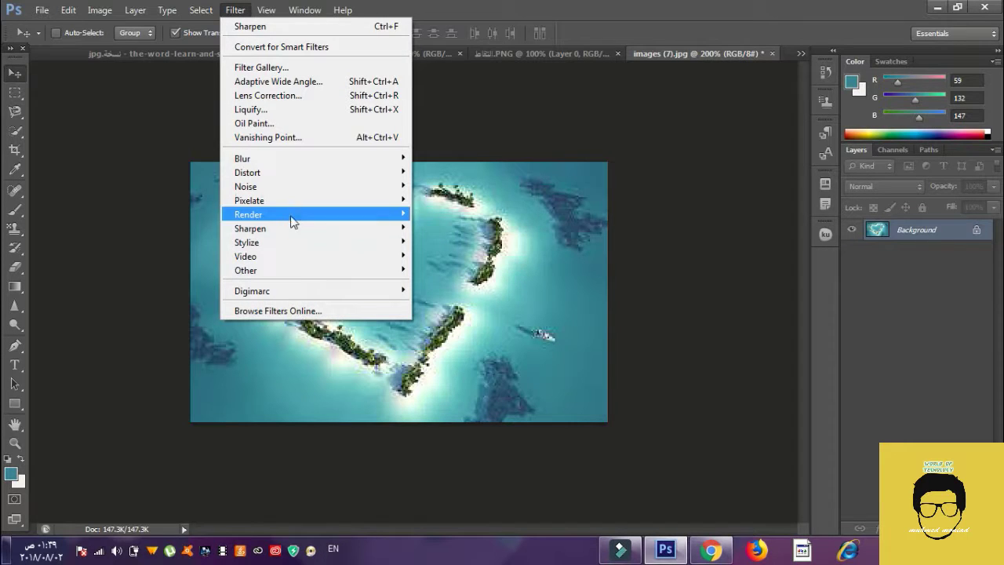
{"action": "mouse_move", "coordinate": [291, 228]}
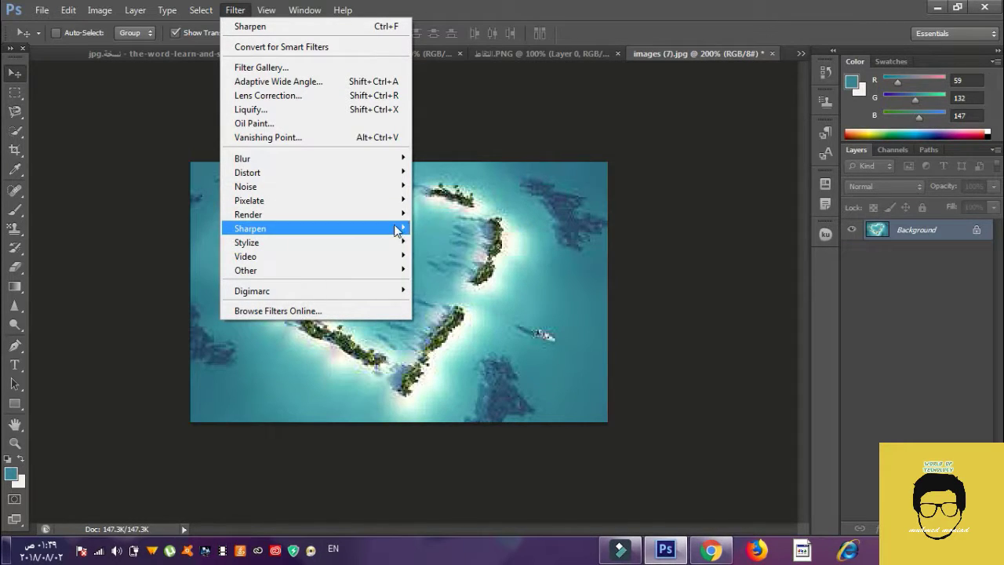
{"action": "left_click", "coordinate": [457, 255]}
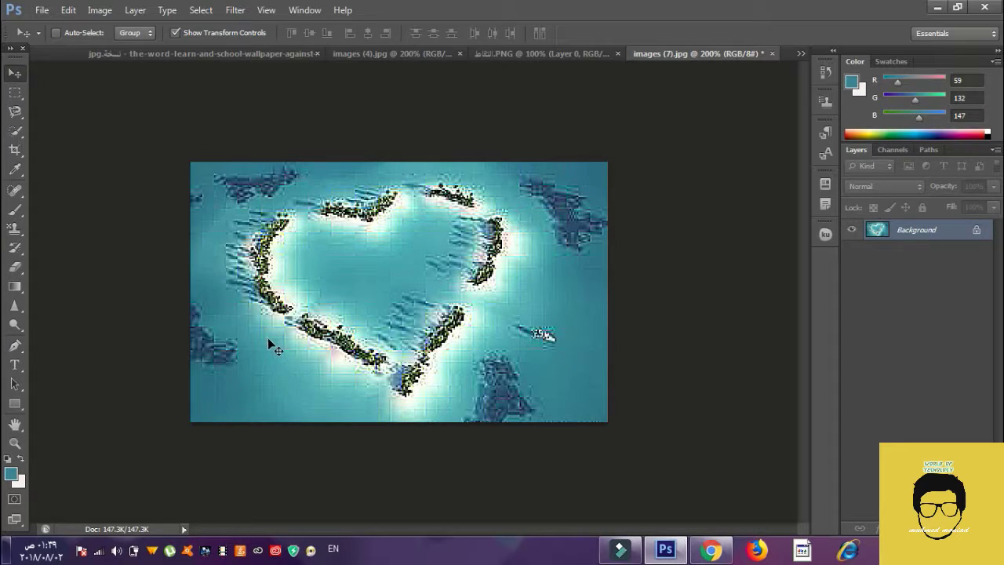
Step: Preview Smart Sharpen on the island photo with a 70% amount and 0.6 px radius, and cancel it
{"action": "left_click", "coordinate": [240, 8]}
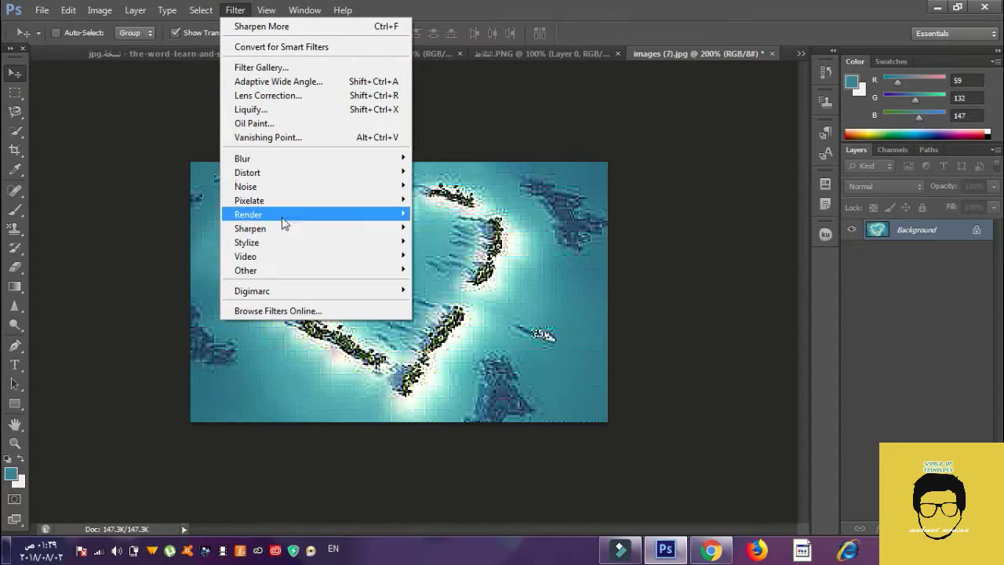
{"action": "mouse_move", "coordinate": [286, 249]}
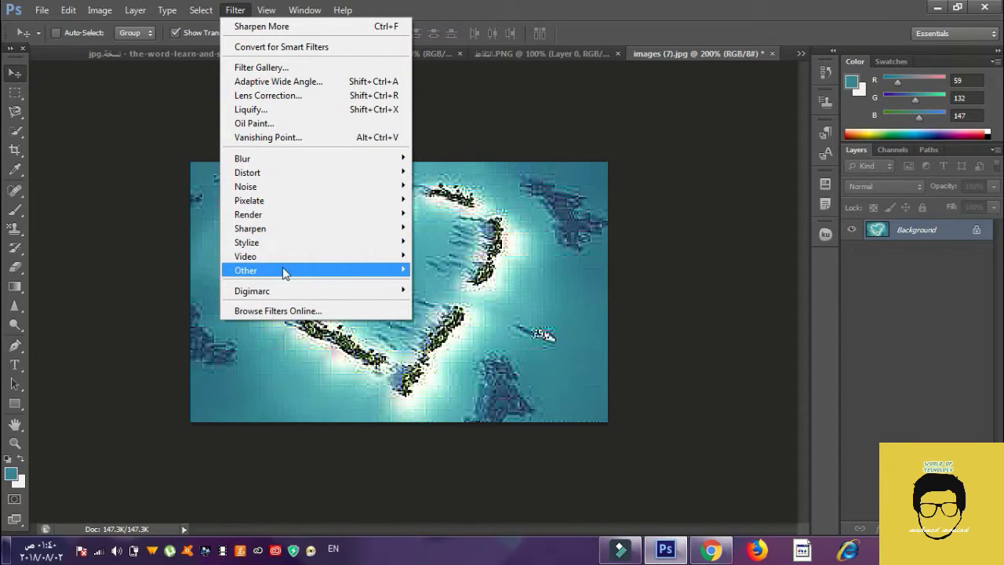
{"action": "mouse_move", "coordinate": [274, 230]}
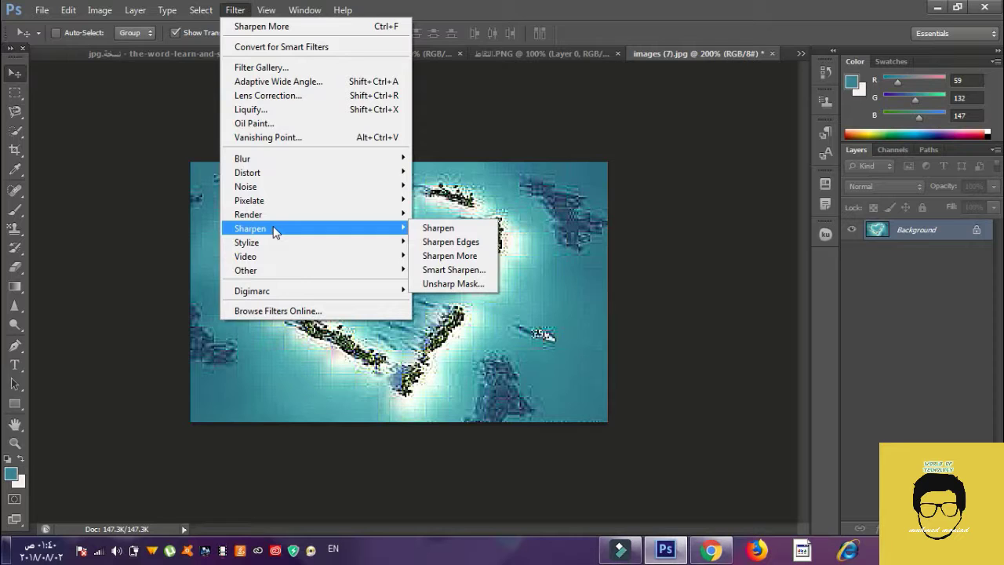
{"action": "left_click", "coordinate": [453, 270]}
{"action": "left_click_drag", "start_coordinate": [676, 239], "coordinate": [636, 240]}
{"action": "mouse_move", "coordinate": [602, 271]}
{"action": "left_mouse_down"}
{"action": "mouse_move", "coordinate": [701, 269]}
{"action": "mouse_move", "coordinate": [588, 269]}
{"action": "left_mouse_up"}
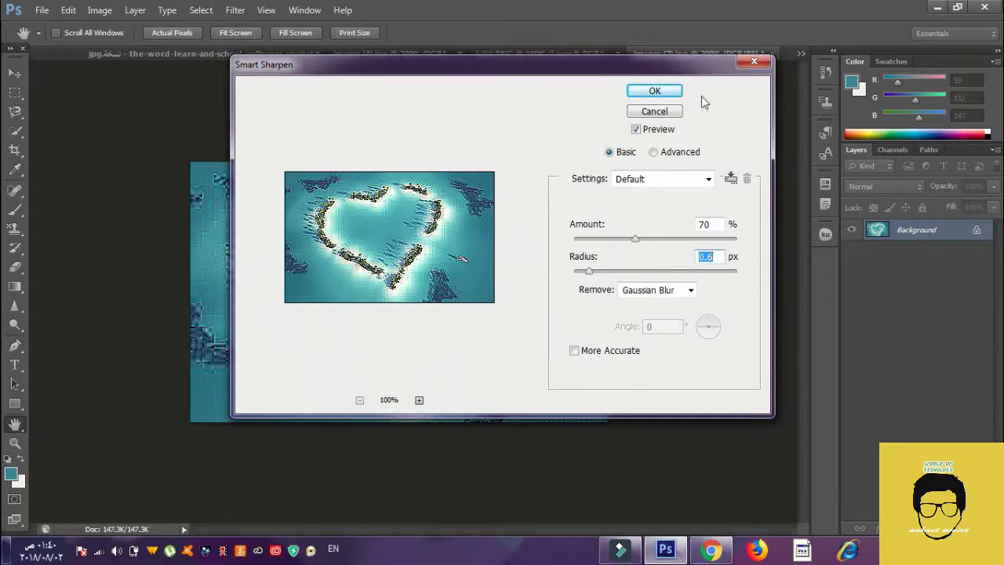
{"action": "left_click", "coordinate": [655, 111]}
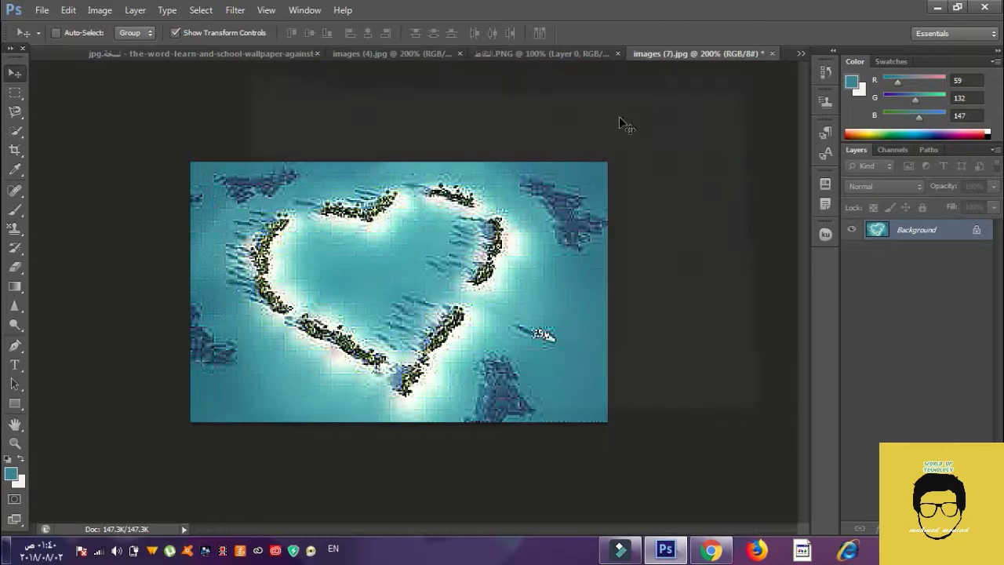
{"action": "left_click", "coordinate": [231, 14]}
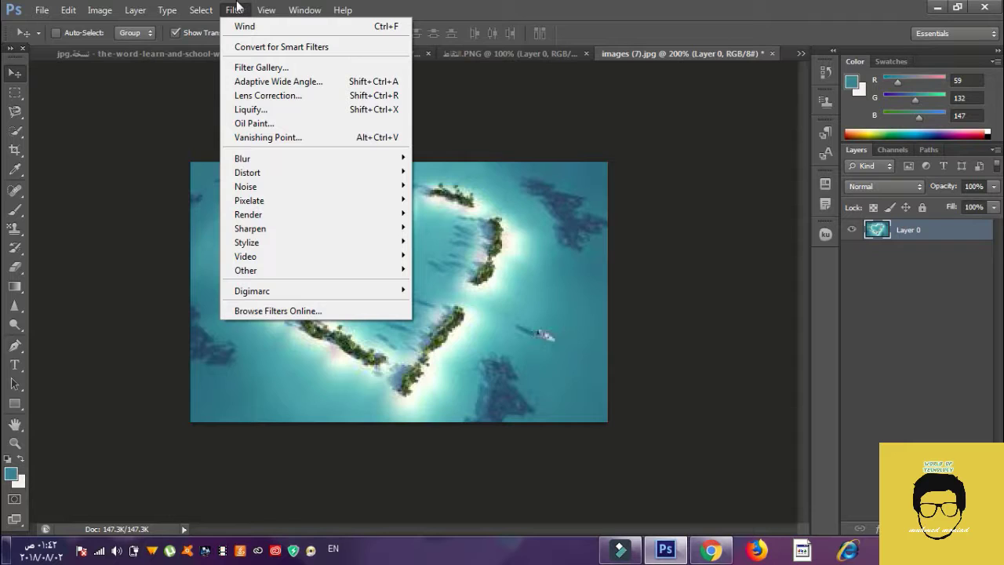
{"action": "mouse_move", "coordinate": [165, 10]}
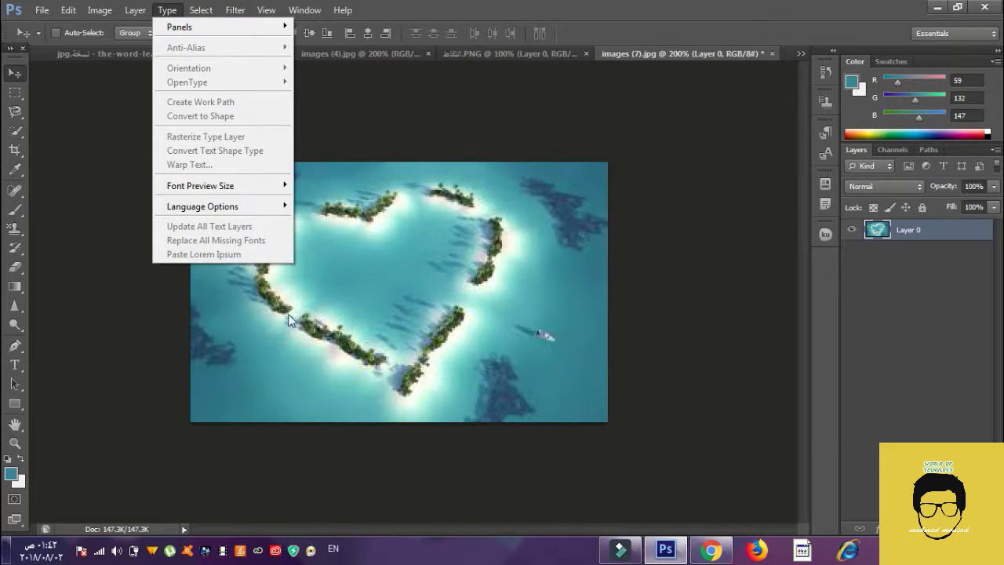